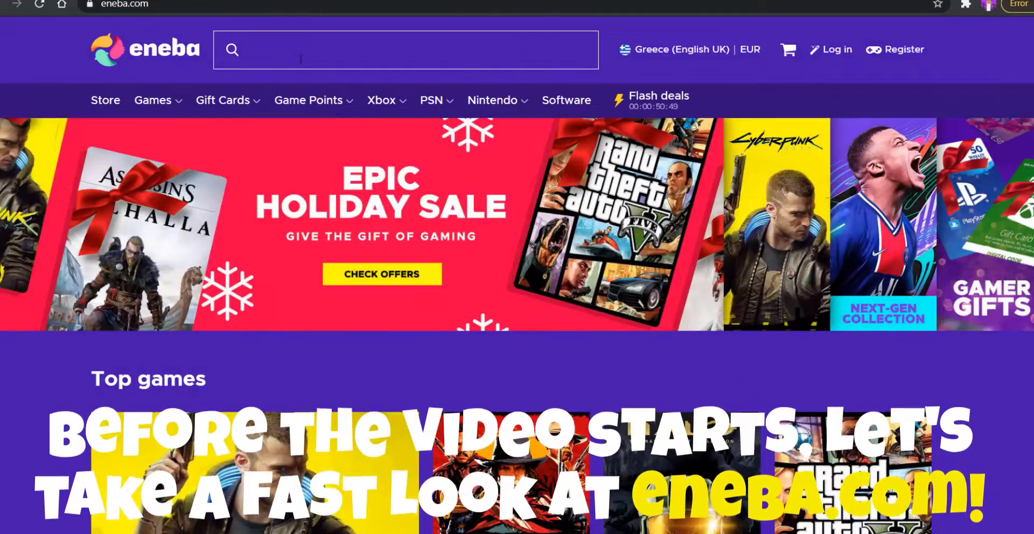
# Step: Search 'roblox' and check out the Roblox Card 10 USD with Paysafecard payment
pyautogui.click(300, 59)
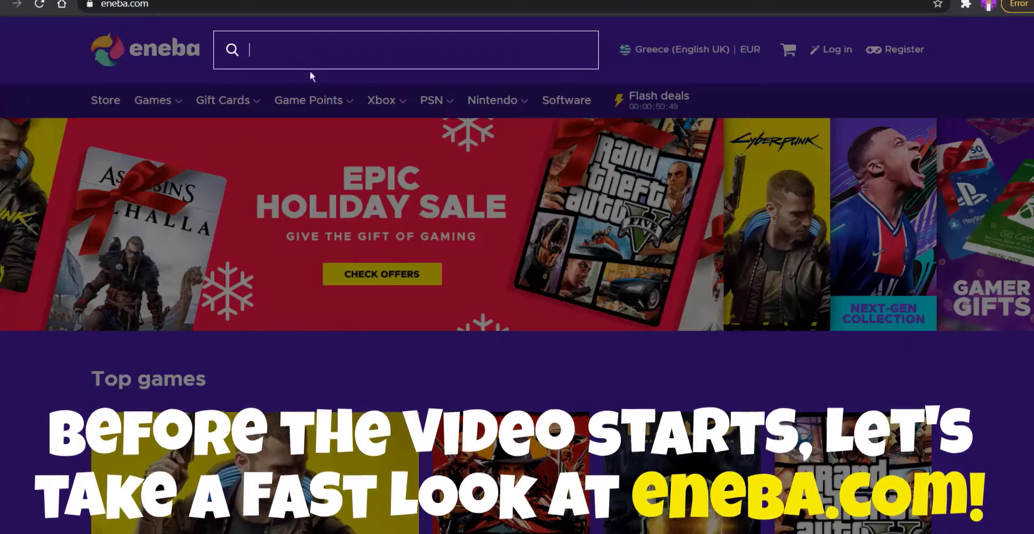
pyautogui.write('robl')
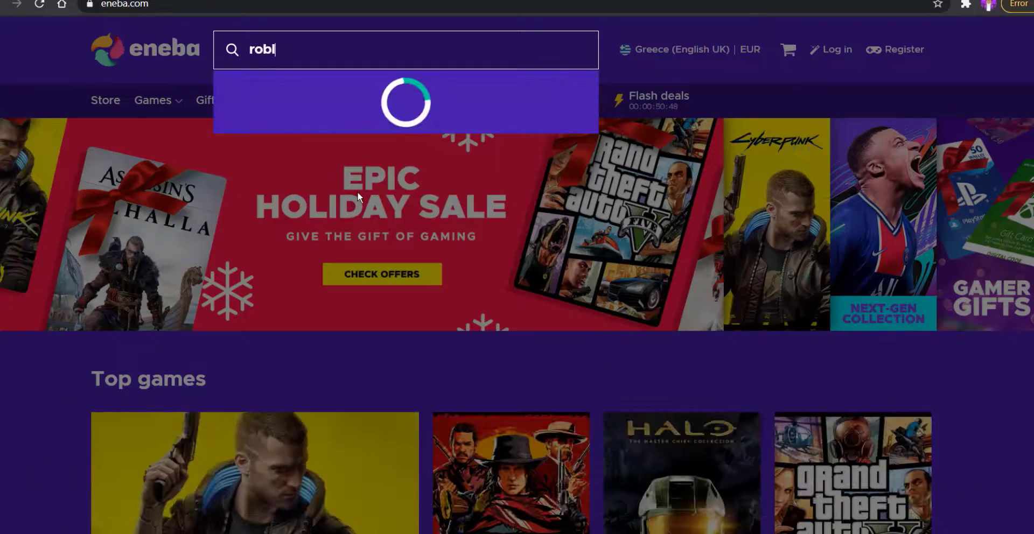
pyautogui.write('ox')
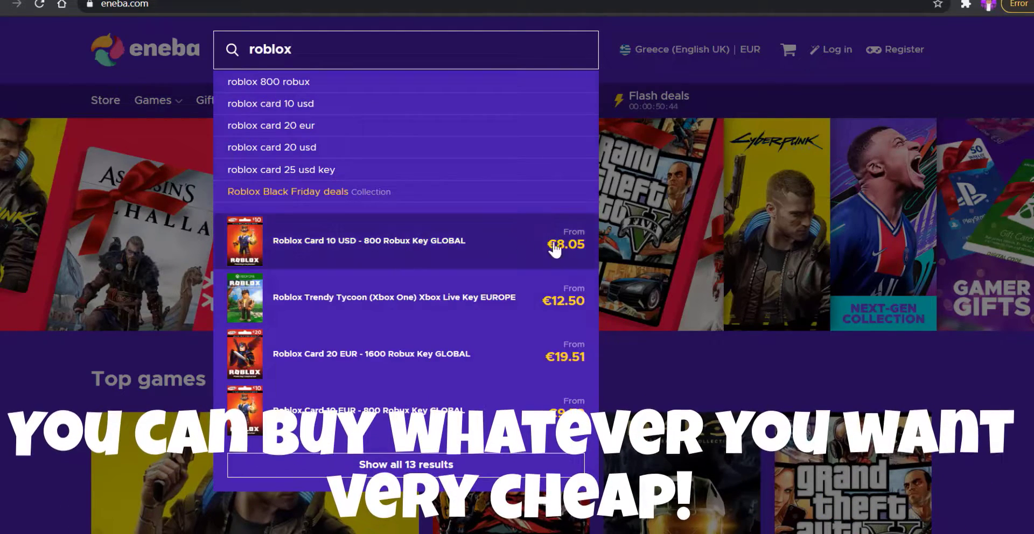
pyautogui.click(518, 242)
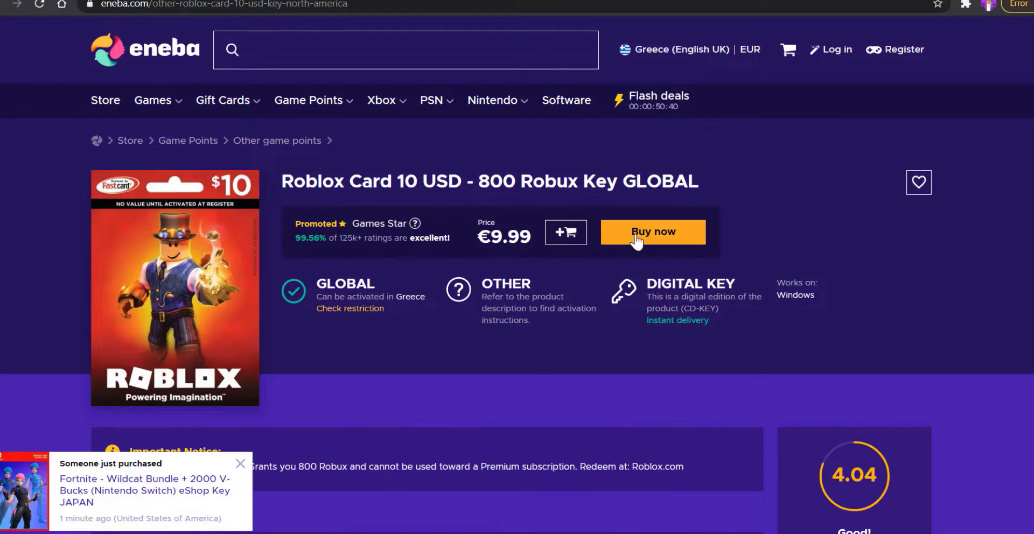
pyautogui.click(624, 232)
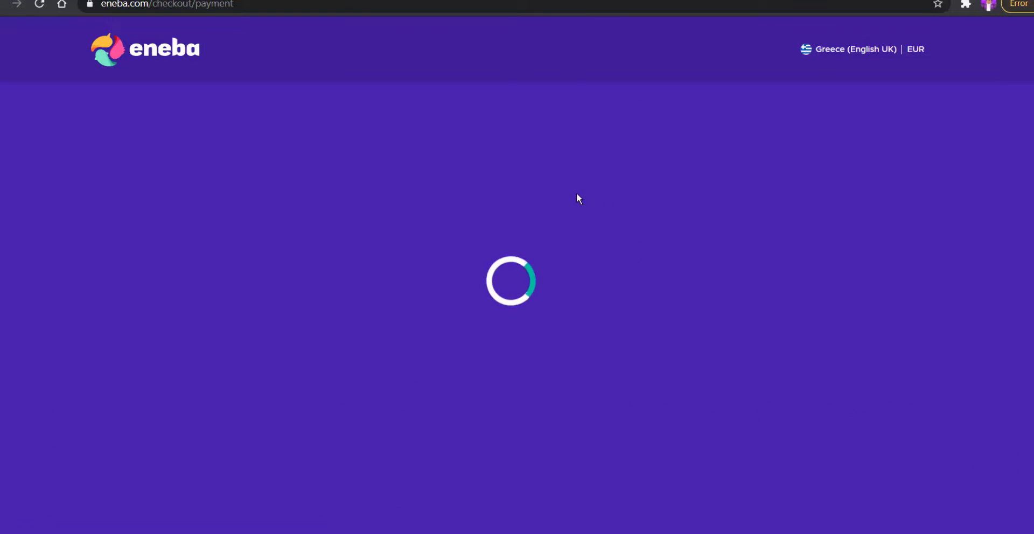
pyautogui.click(214, 162)
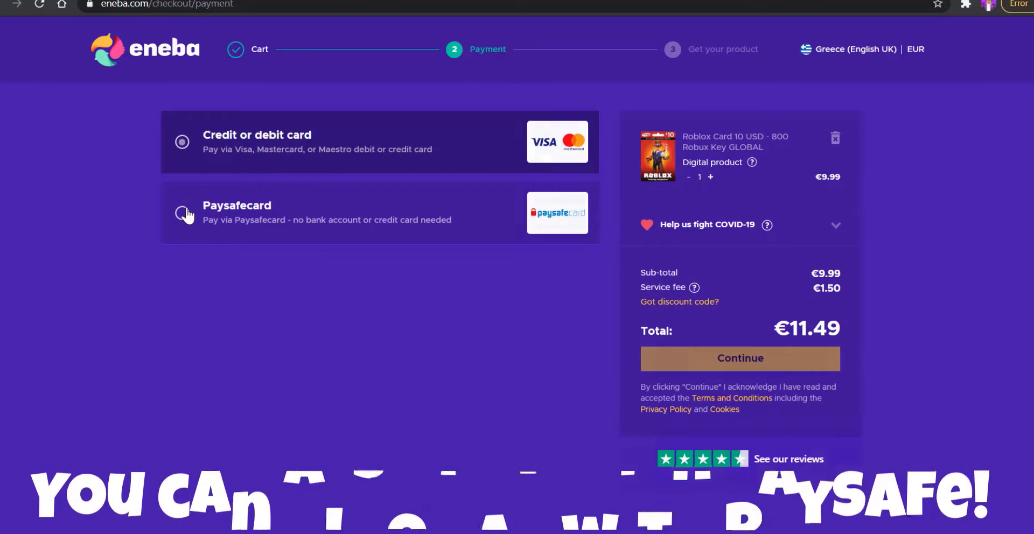
pyautogui.click(182, 213)
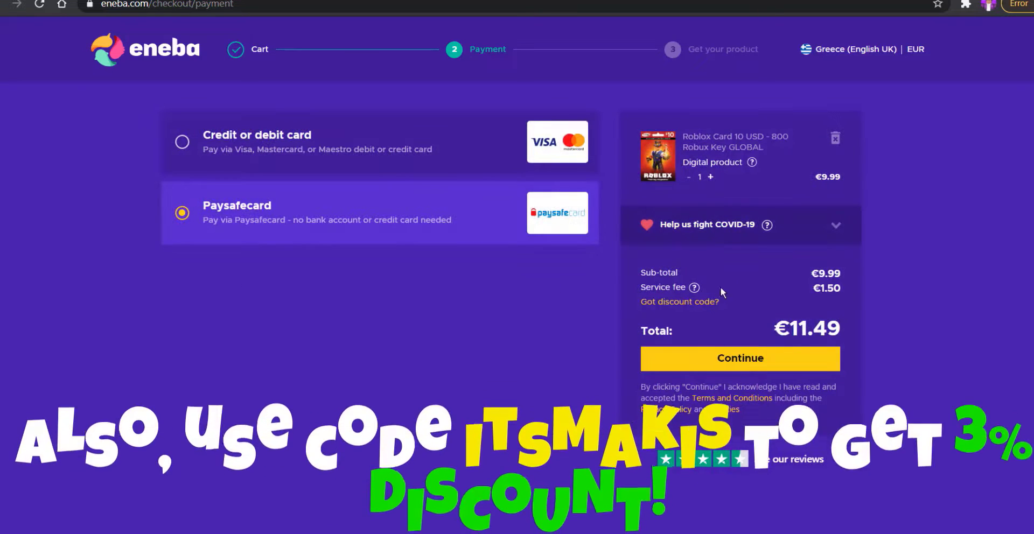
# Step: Enter and apply the creator discount code, bringing the total to €11.15
pyautogui.click(668, 302)
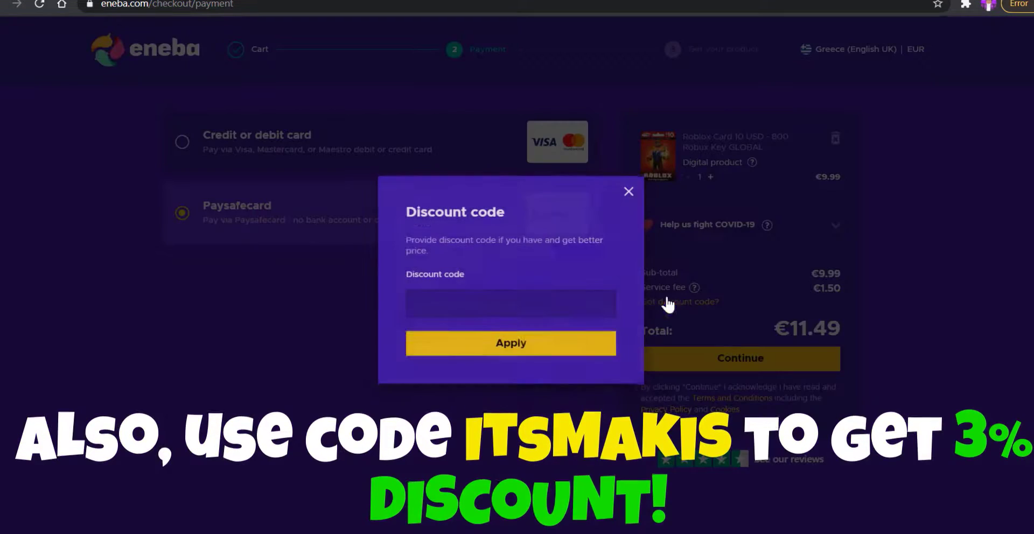
pyautogui.write('Its')
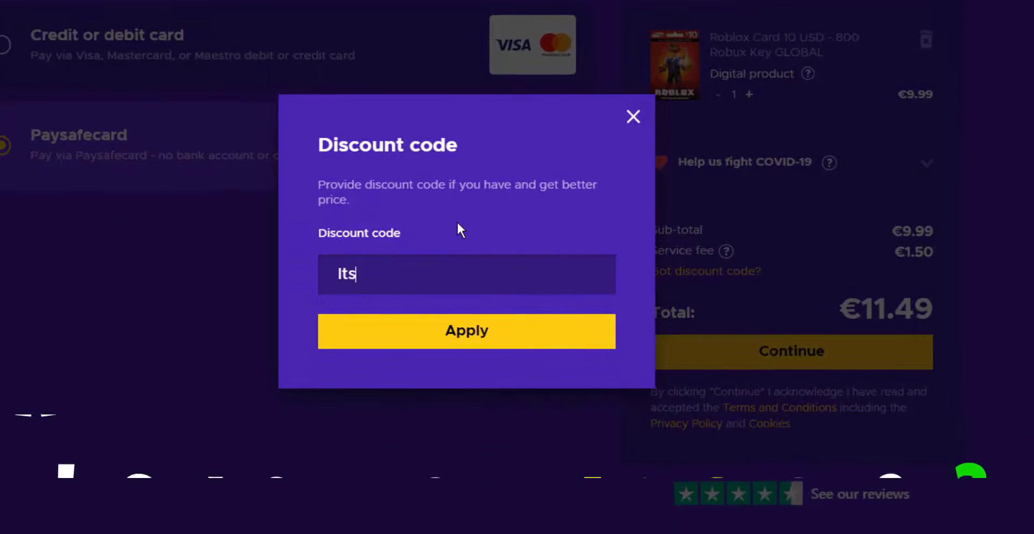
pyautogui.write('Makis')
pyautogui.moveTo(449, 282); pyautogui.dragTo(262, 305)
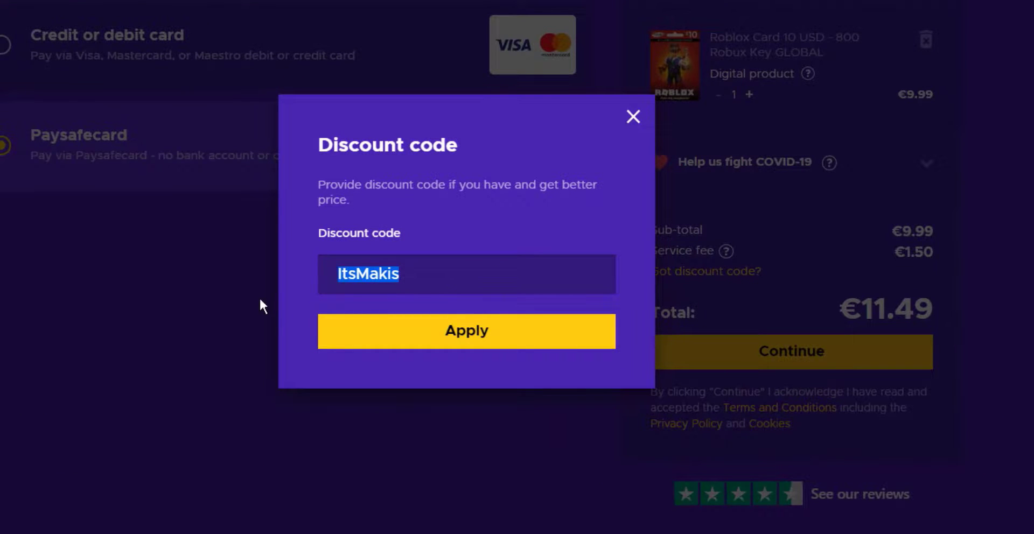
pyautogui.click(509, 340)
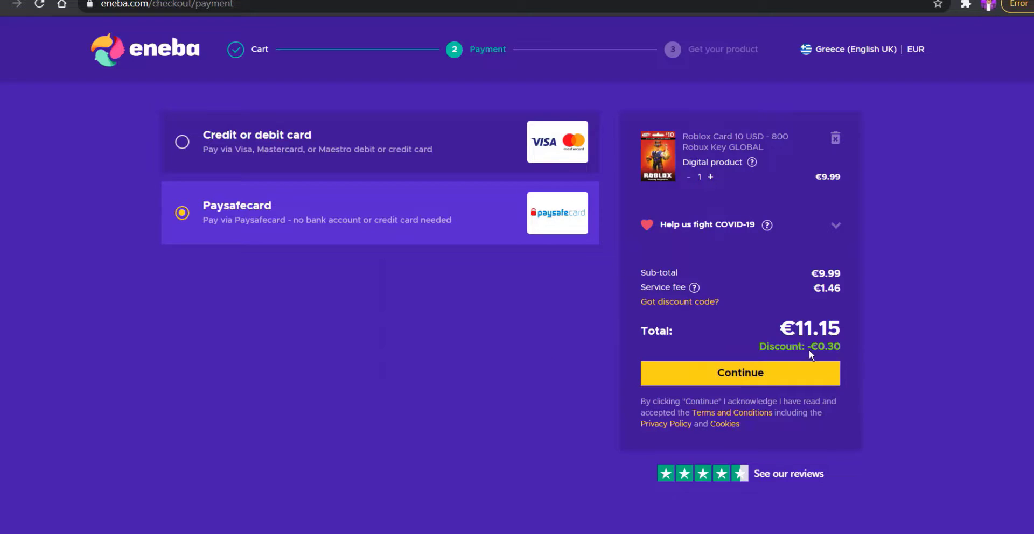
pyautogui.moveTo(810, 348); pyautogui.dragTo(775, 349)
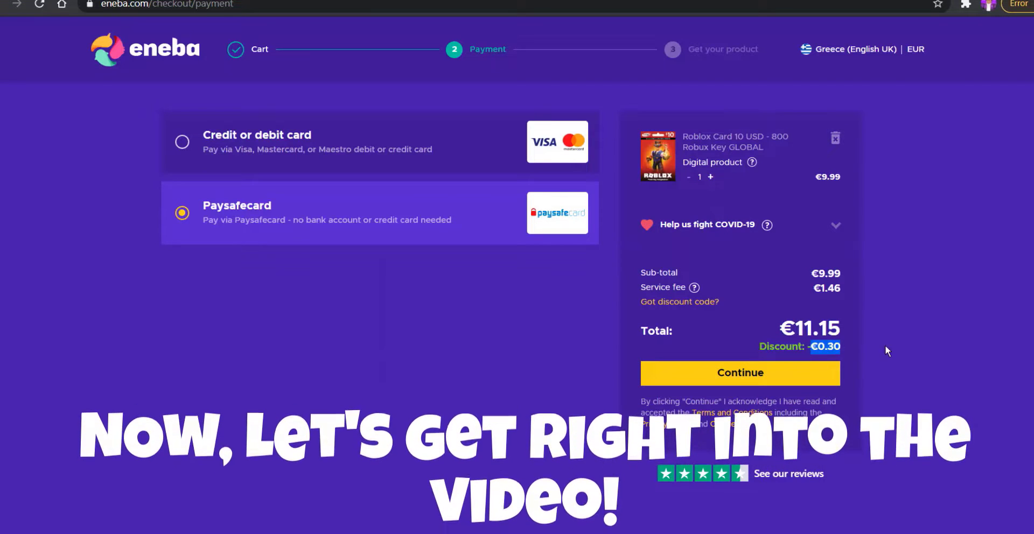
pyautogui.click(884, 344)
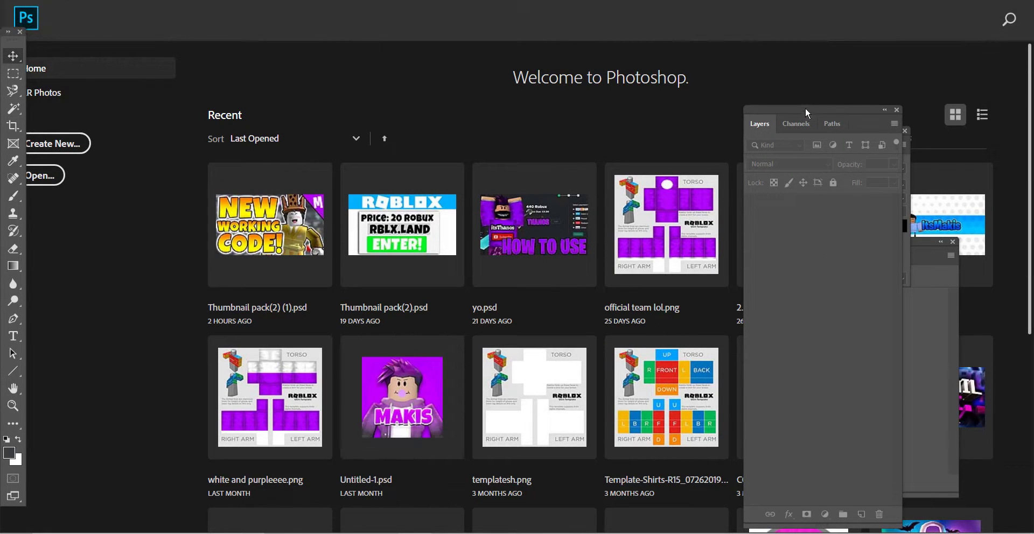
pyautogui.moveTo(806, 108); pyautogui.dragTo(813, 111)
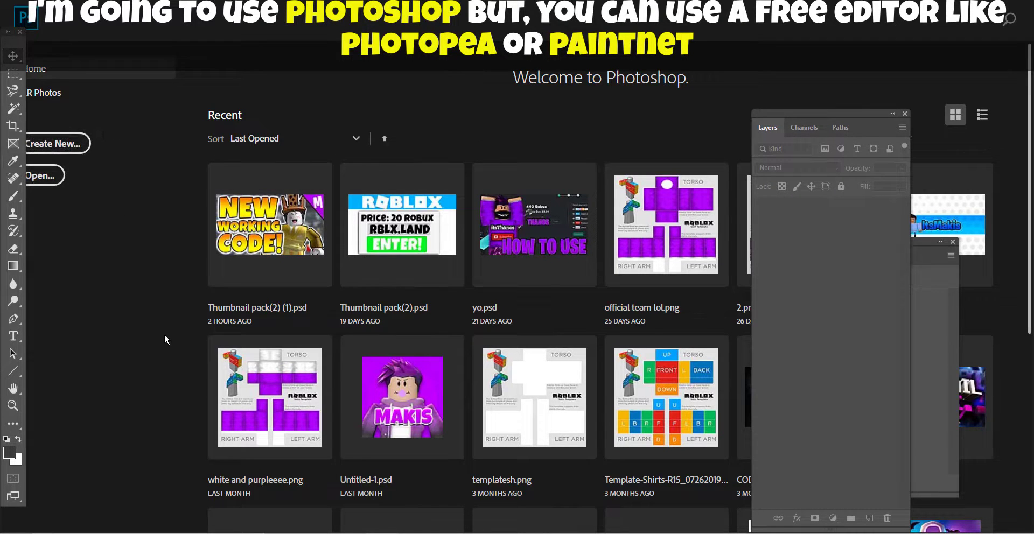
pyautogui.click(62, 149)
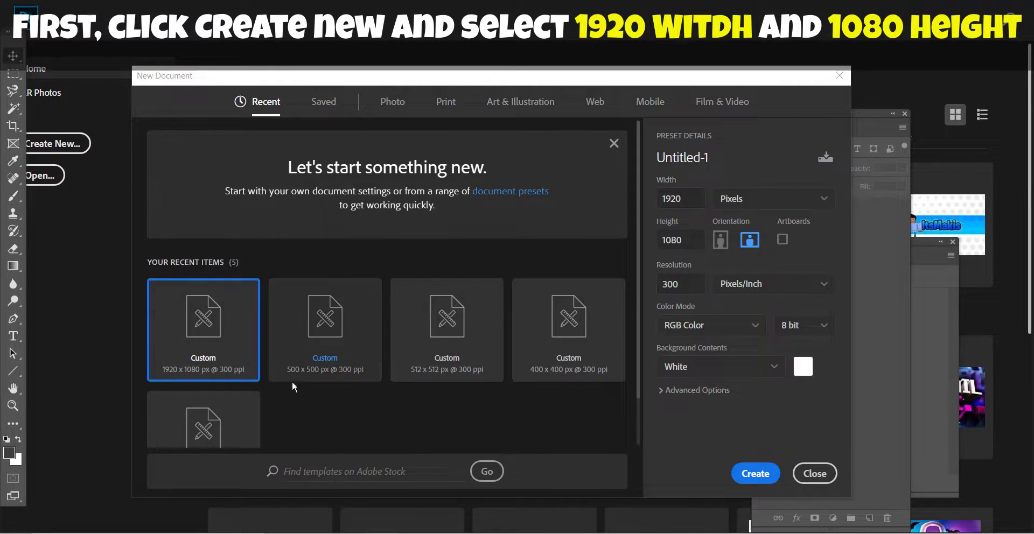
# Step: Set the new document to 1920 × 1080 pixels at 300 pixels/inch
pyautogui.scroll(-1, 194, 339)
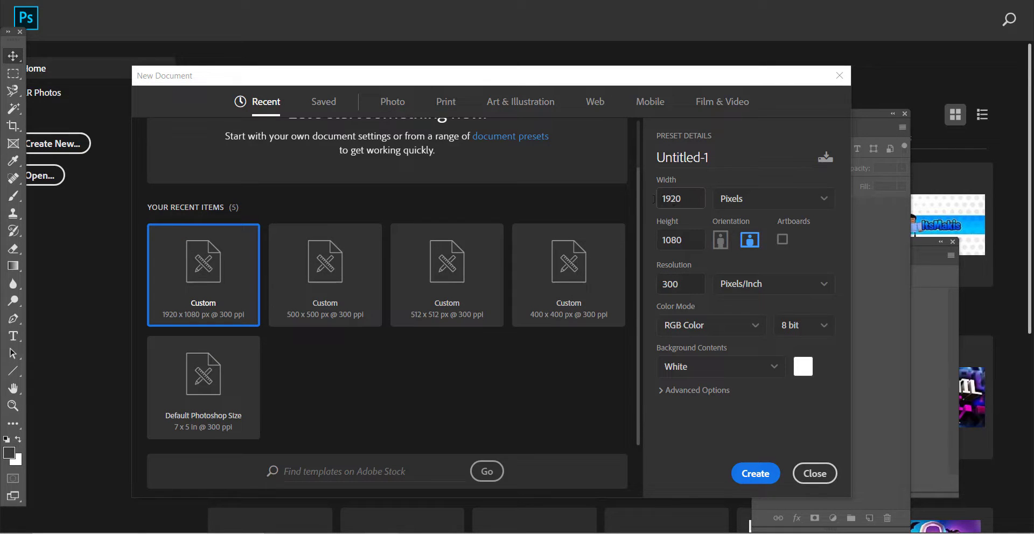
pyautogui.click(676, 207)
pyautogui.click(675, 240)
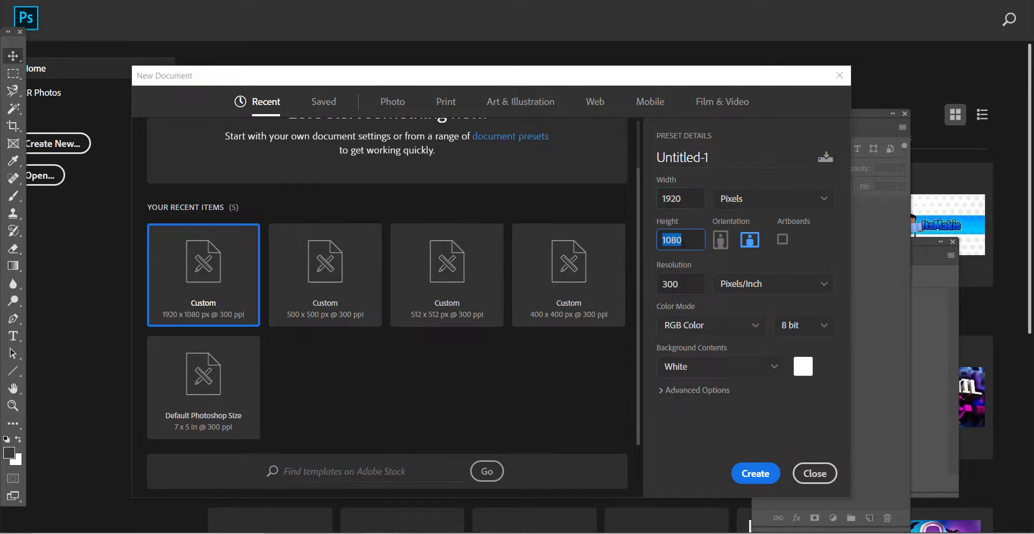
pyautogui.click(668, 204)
pyautogui.press('Tab')
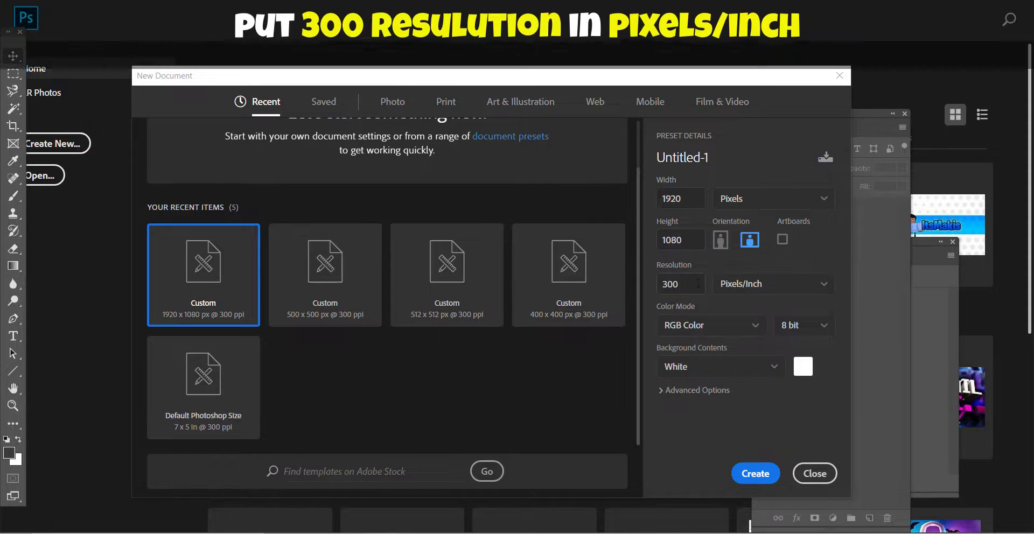
pyautogui.press('Tab')
pyautogui.click(796, 285)
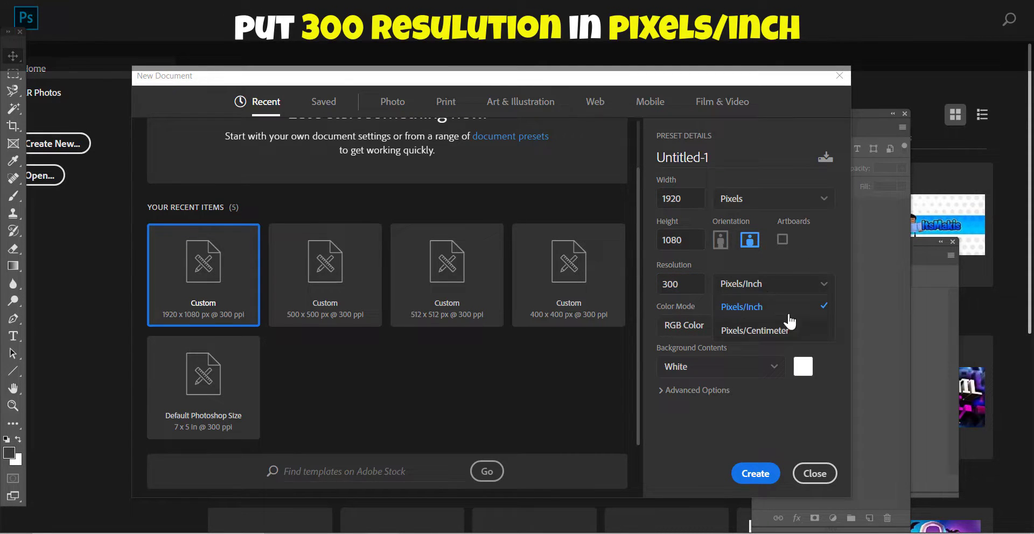
pyautogui.click(733, 199)
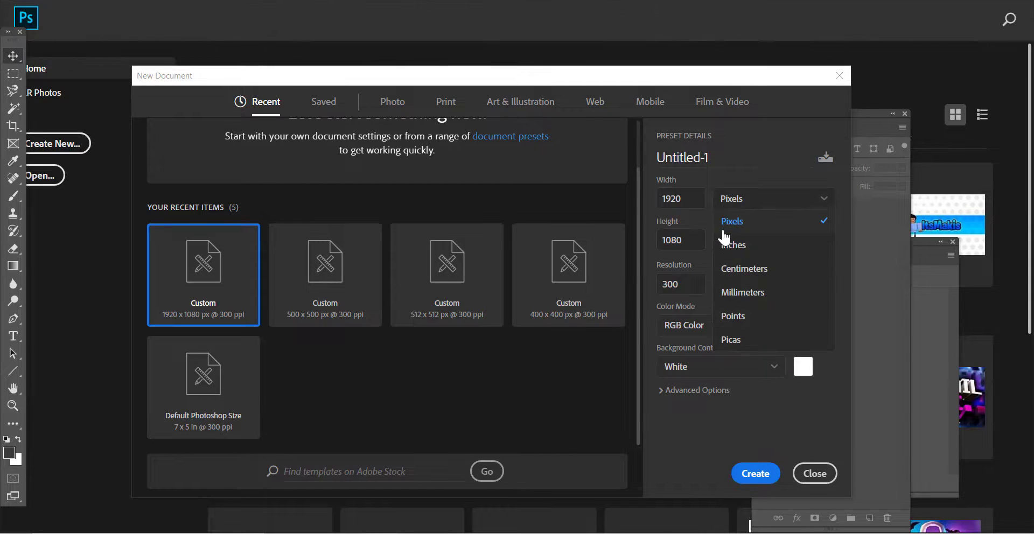
pyautogui.click(753, 200)
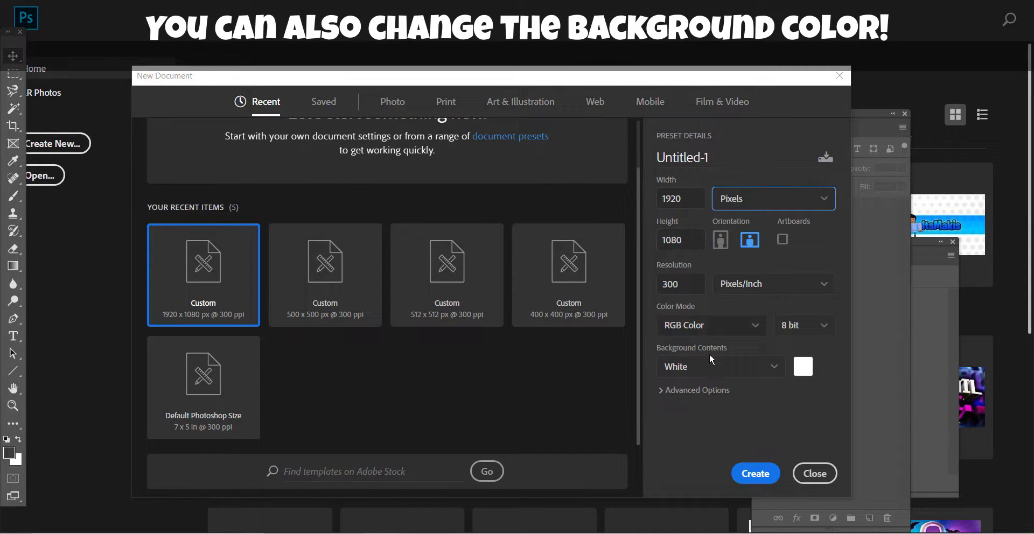
# Step: Choose White background contents and create the document
pyautogui.click(716, 367)
pyautogui.click(680, 412)
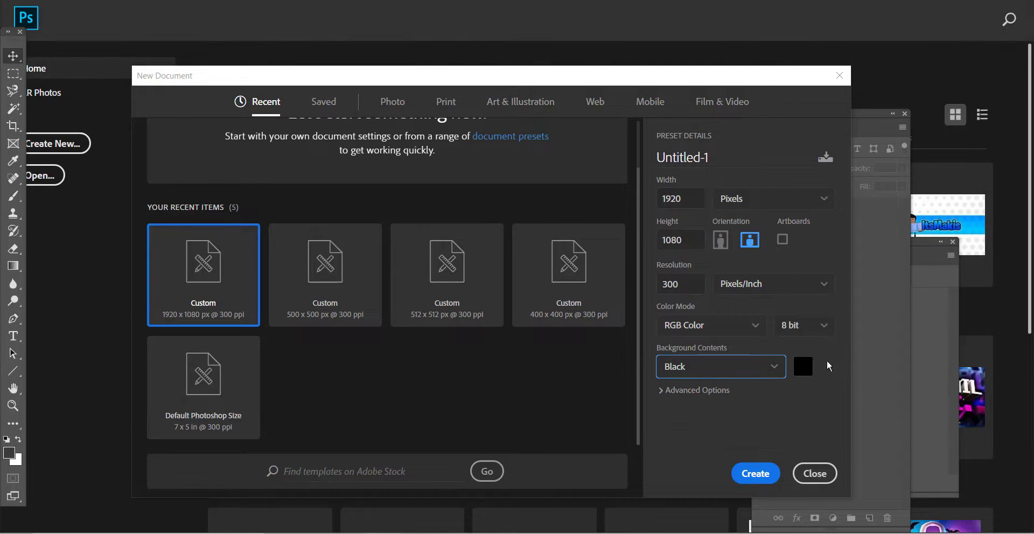
pyautogui.click(782, 372)
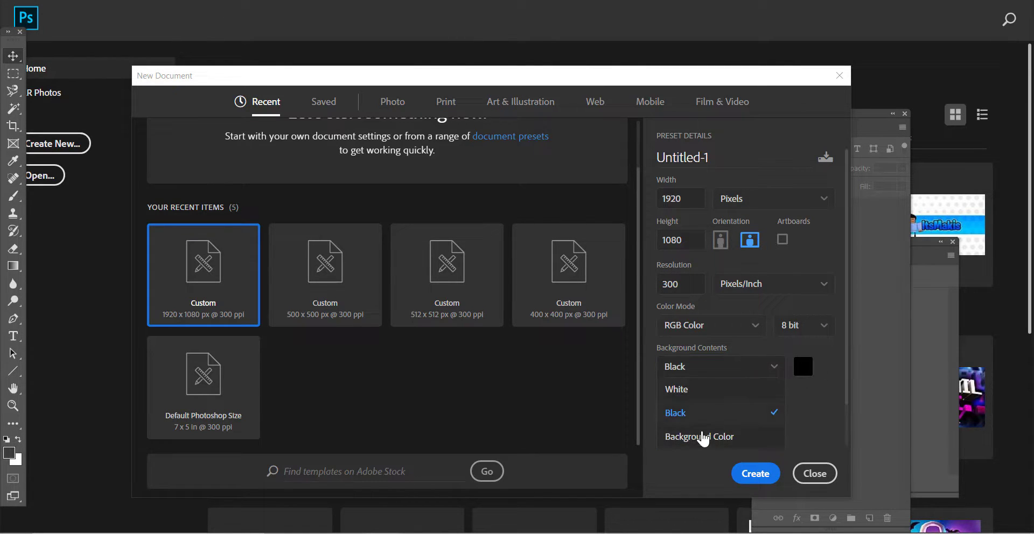
pyautogui.click(702, 434)
pyautogui.click(717, 366)
pyautogui.click(706, 393)
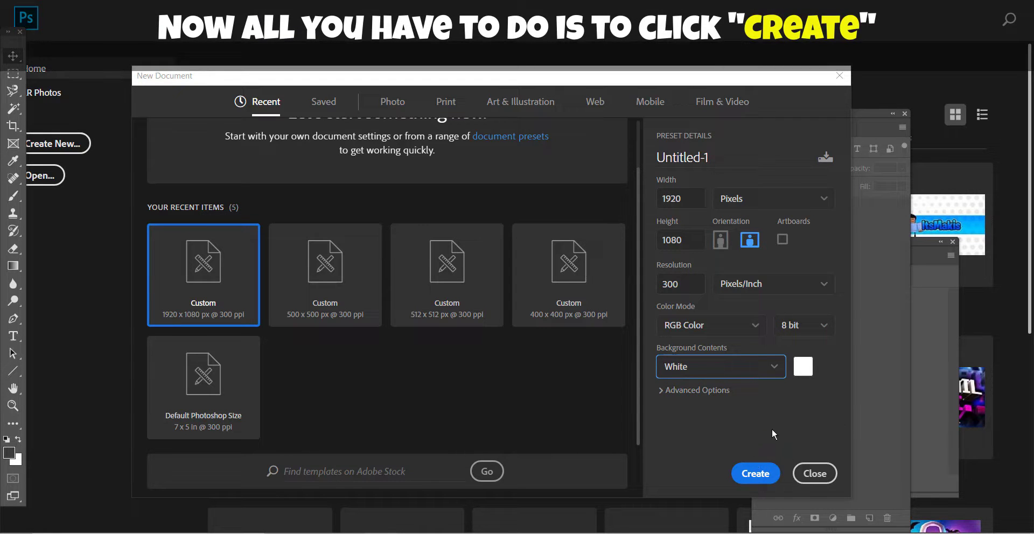
pyautogui.click(756, 474)
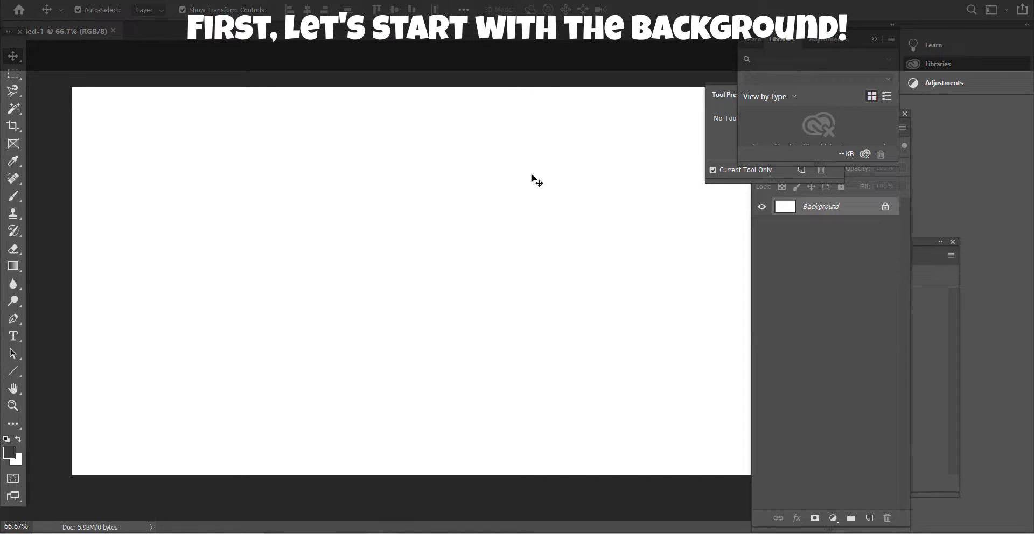
# Step: Zoom the canvas out to 50% and switch to the Move tool
pyautogui.click(14, 405)
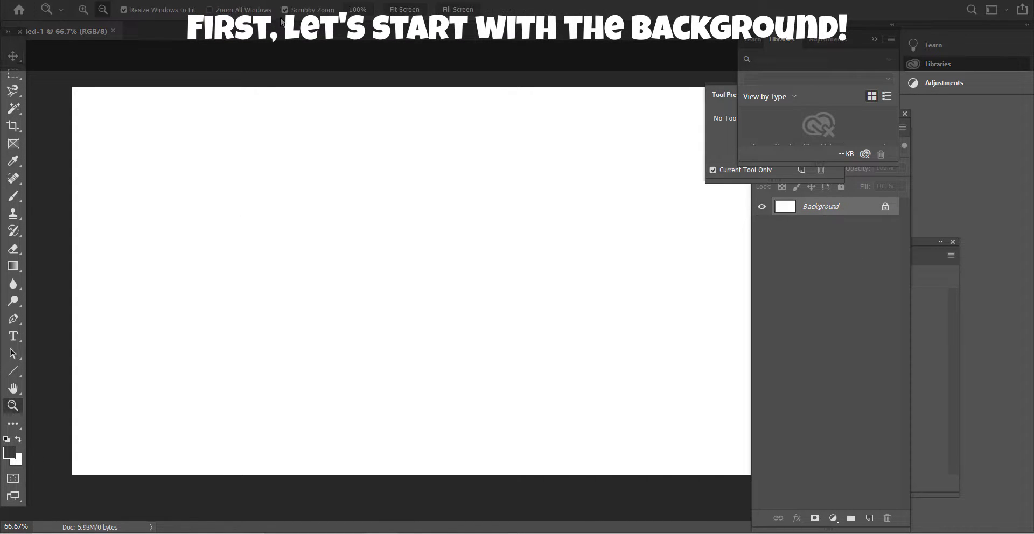
pyautogui.click(133, 72)
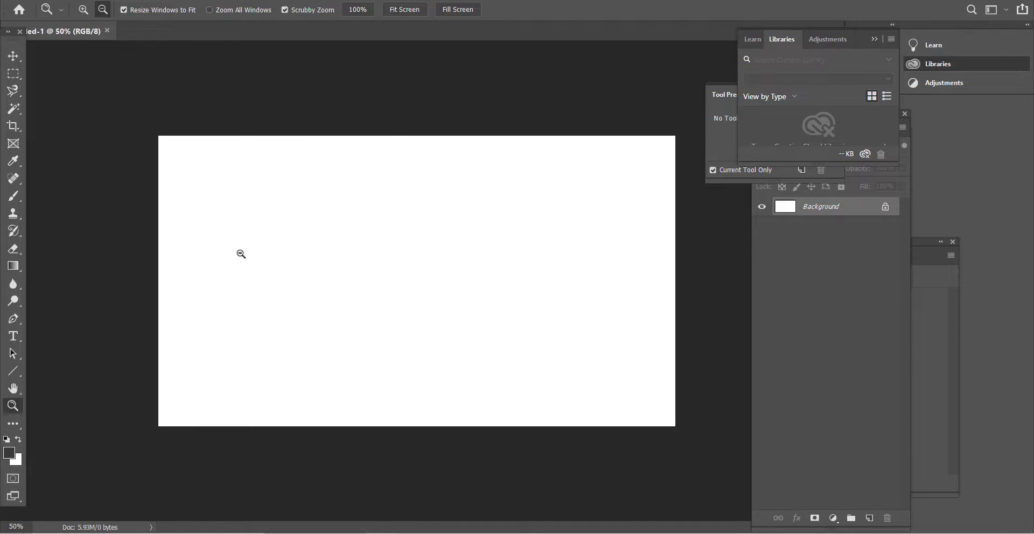
pyautogui.click(7, 61)
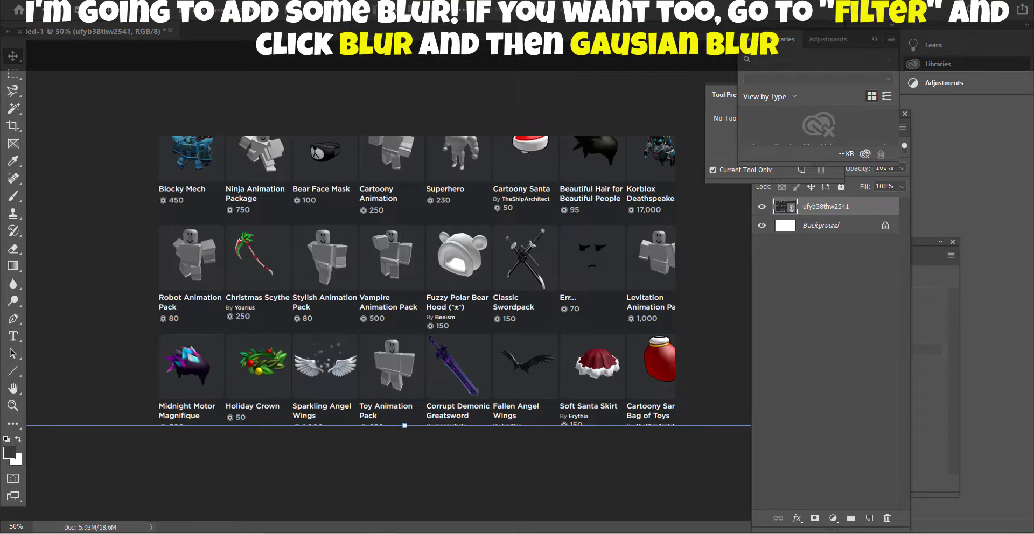
# Step: Apply a roughly 7 px Gaussian Blur to the catalog screenshot layer
pyautogui.click(205, 8)
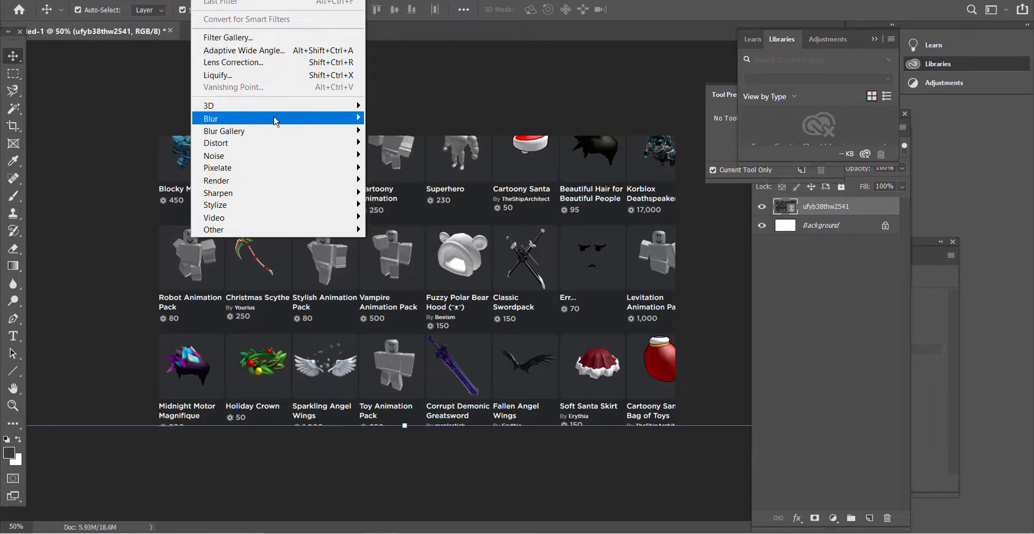
pyautogui.moveTo(275, 118)
pyautogui.click(392, 169)
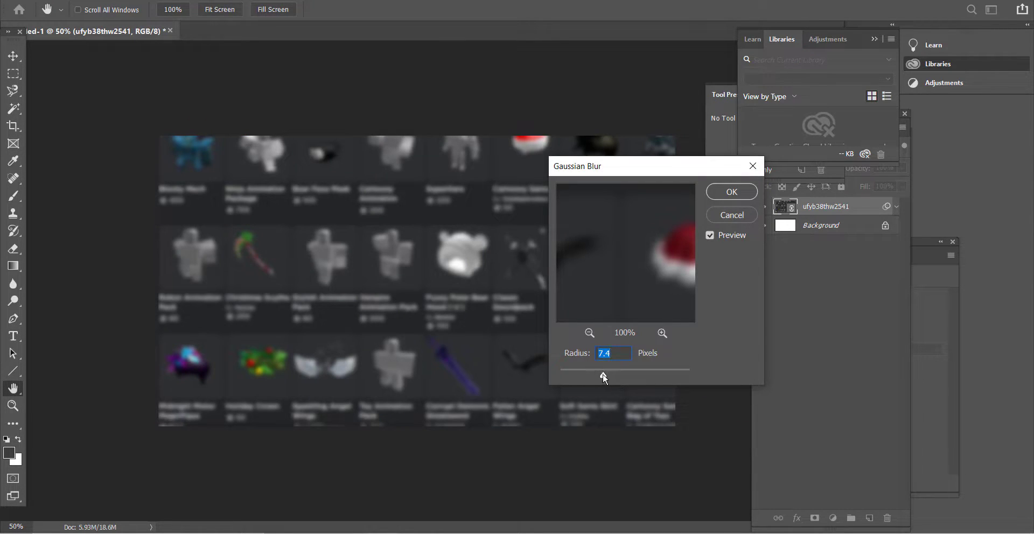
pyautogui.moveTo(603, 376); pyautogui.dragTo(611, 378)
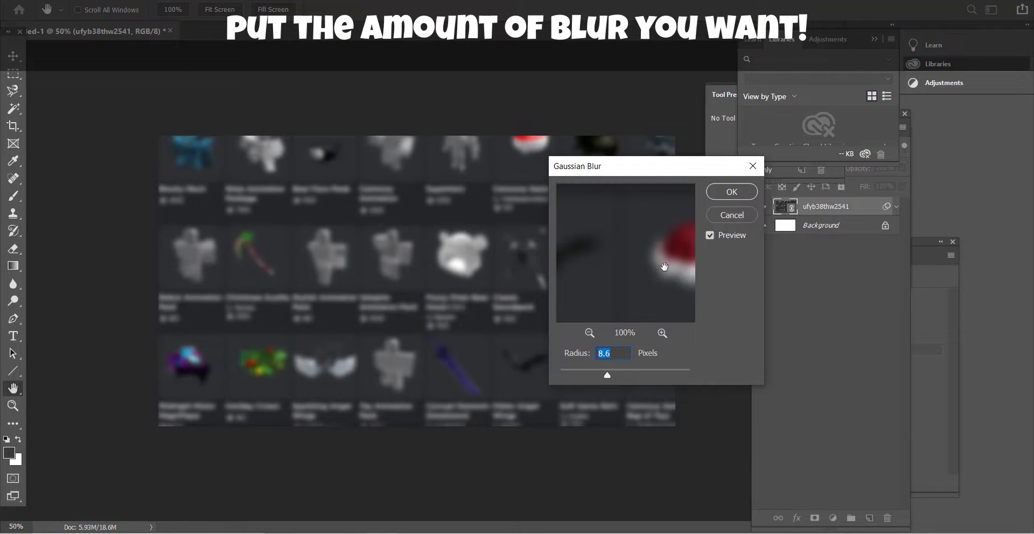
pyautogui.moveTo(607, 375); pyautogui.dragTo(605, 374)
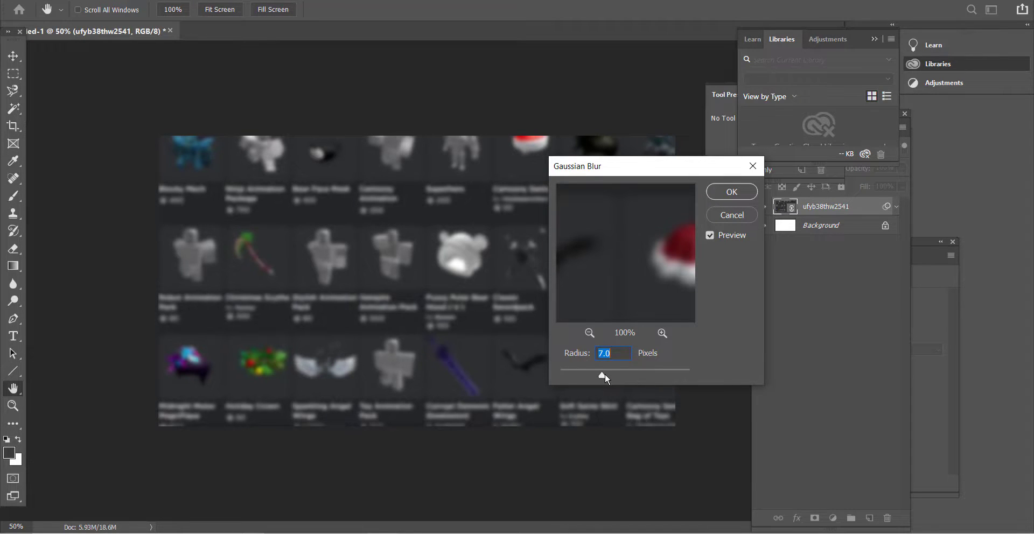
pyautogui.click(717, 198)
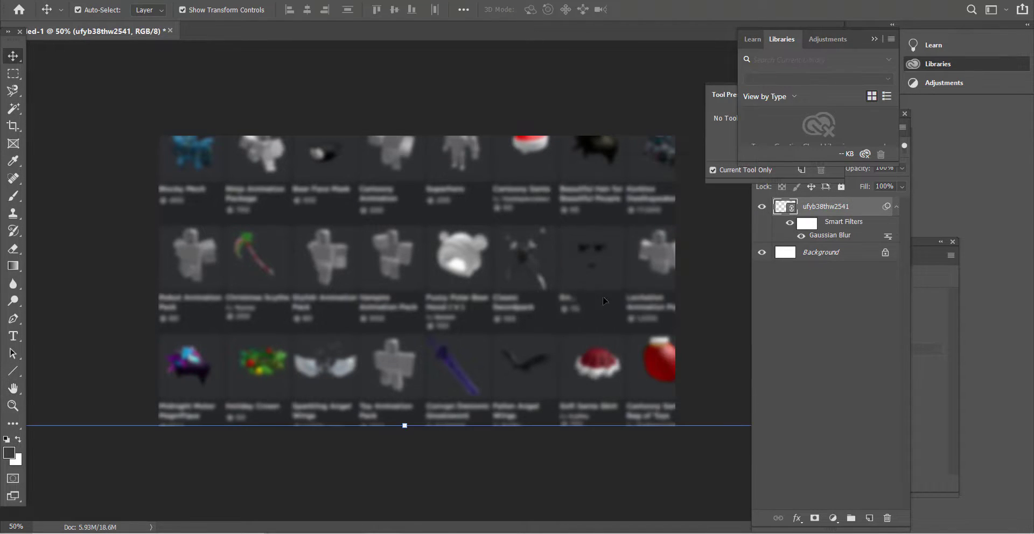
pyautogui.click(827, 321)
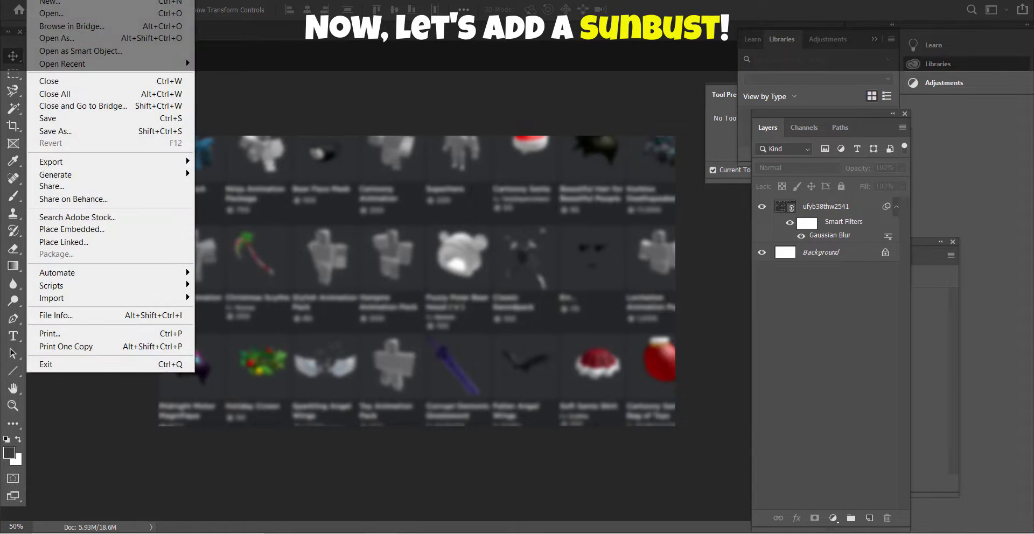
# Step: Place the sunburst PNG as a linked layer filling the canvas above the catalog
pyautogui.click(77, 243)
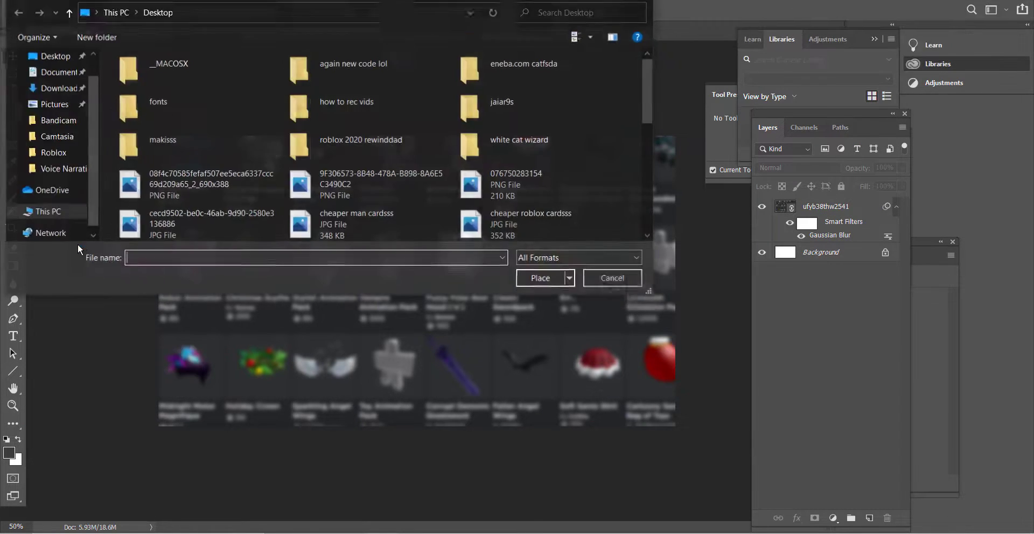
pyautogui.scroll(-10, 648, 97)
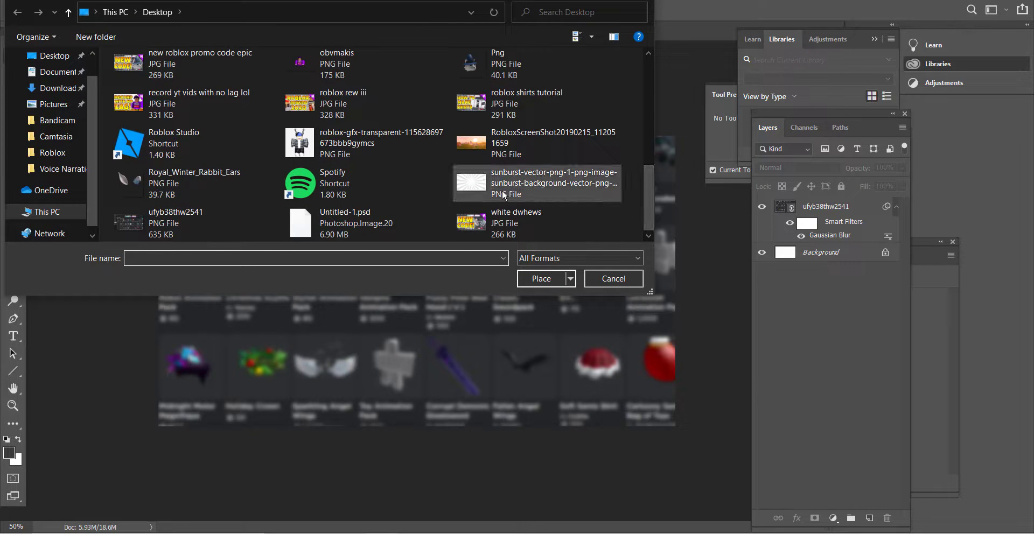
pyautogui.click(519, 177)
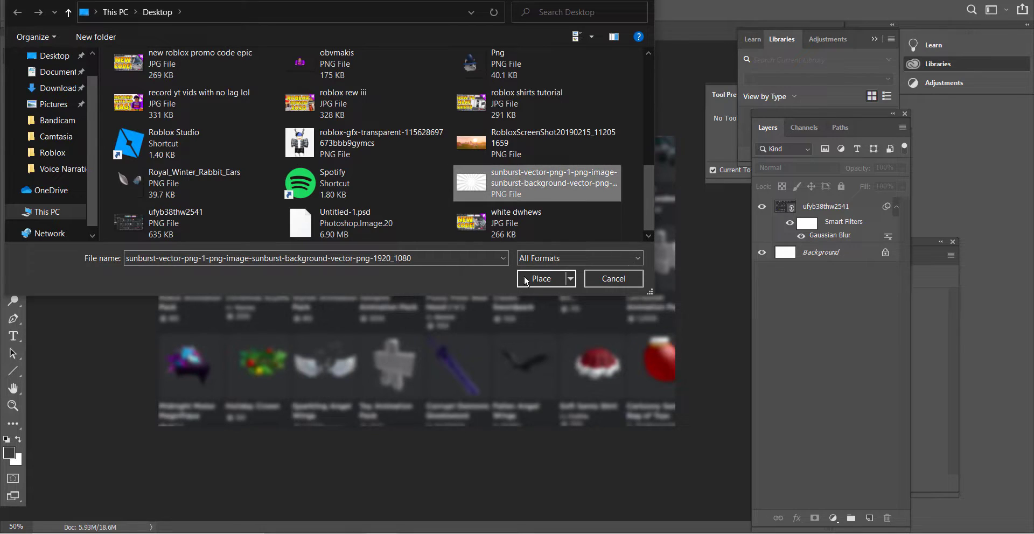
pyautogui.click(522, 279)
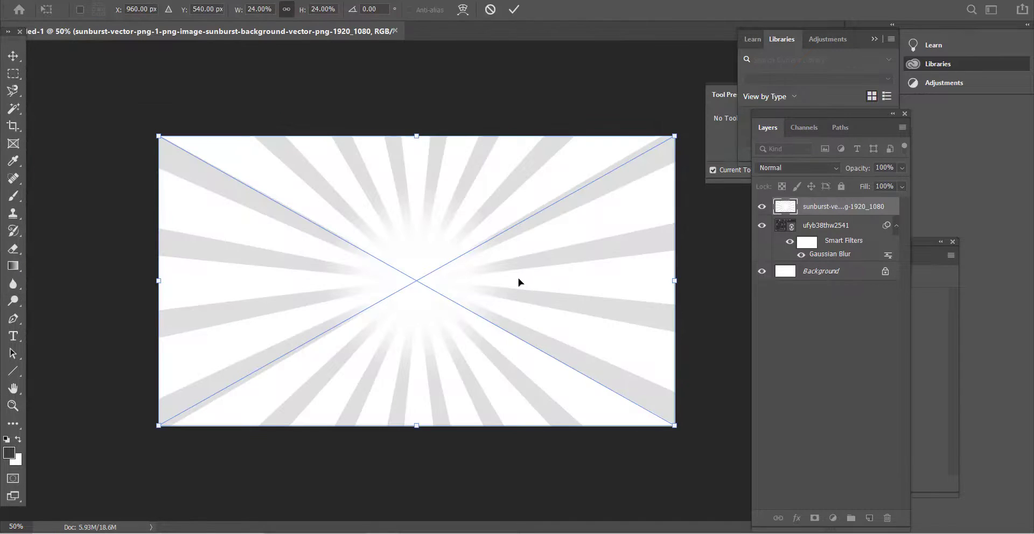
pyautogui.press('Return')
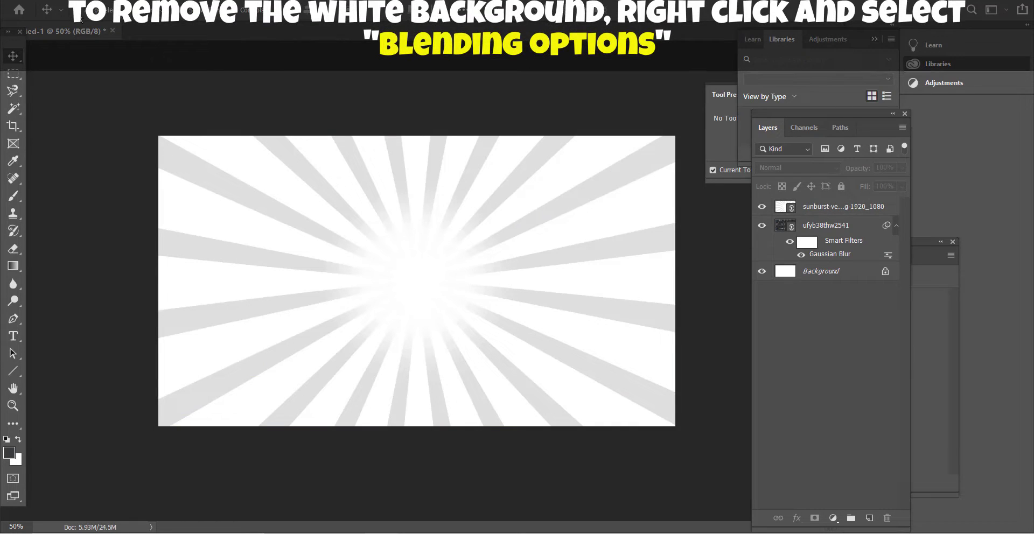
pyautogui.moveTo(524, 343); pyautogui.dragTo(544, 339)
pyautogui.click(418, 100)
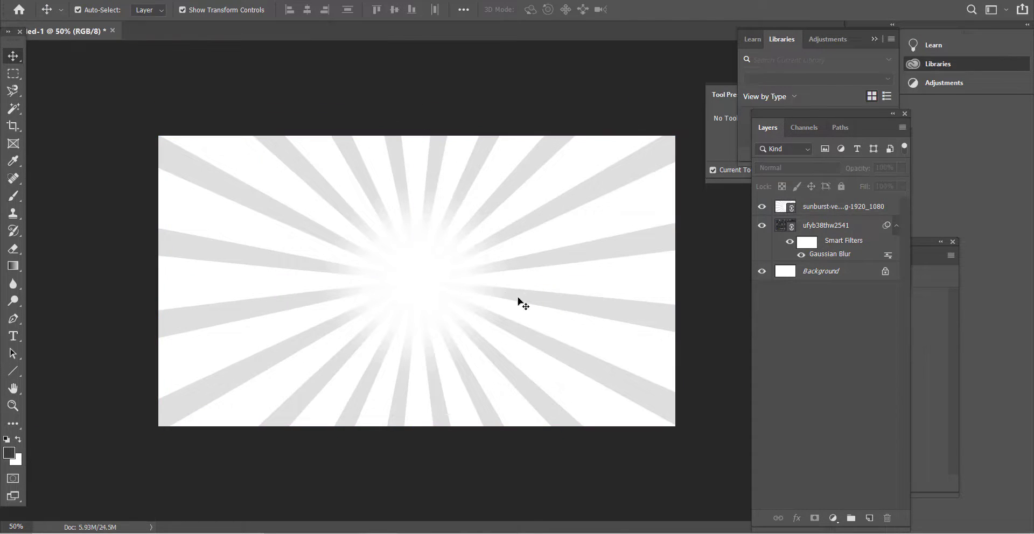
pyautogui.click(525, 343)
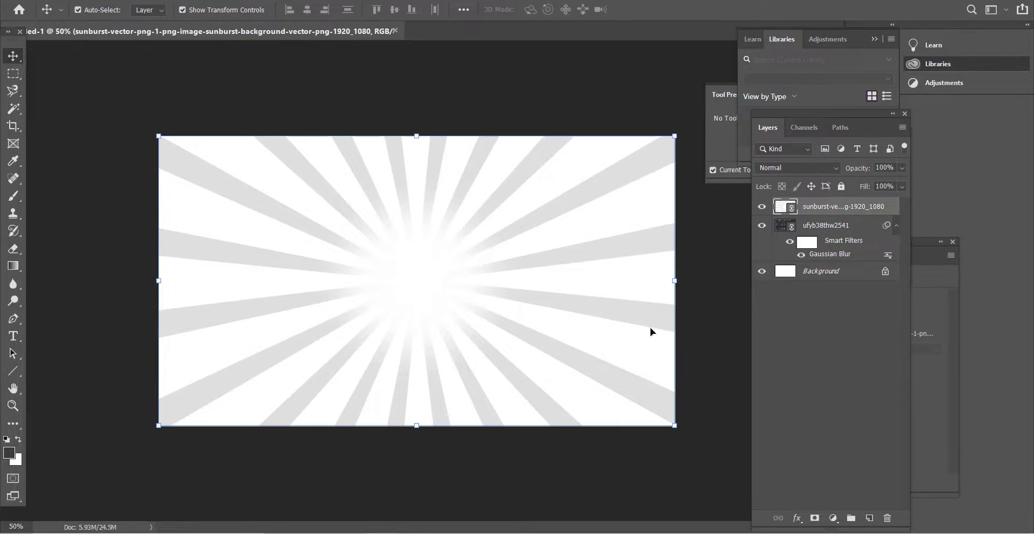
pyautogui.rightClick(831, 207)
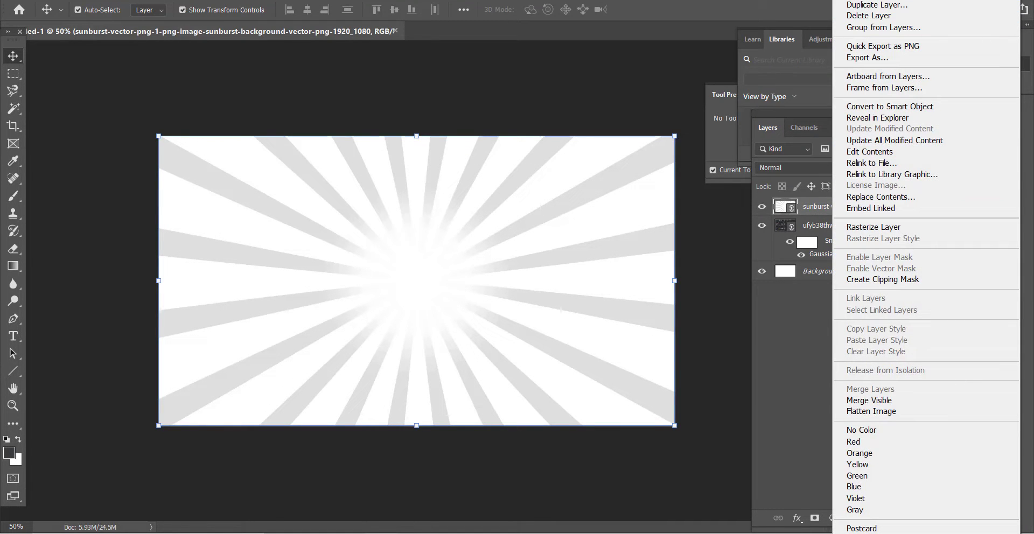
pyautogui.press('Escape')
# Step: Set the sunburst layer's blending to Overlay at about 78% opacity
pyautogui.press('h')
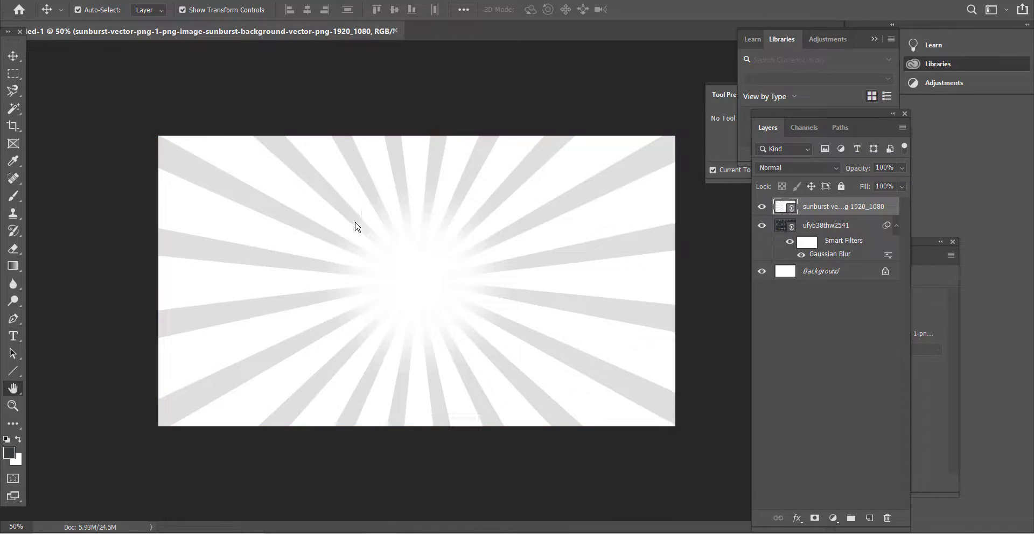
pyautogui.doubleClick(380, 243)
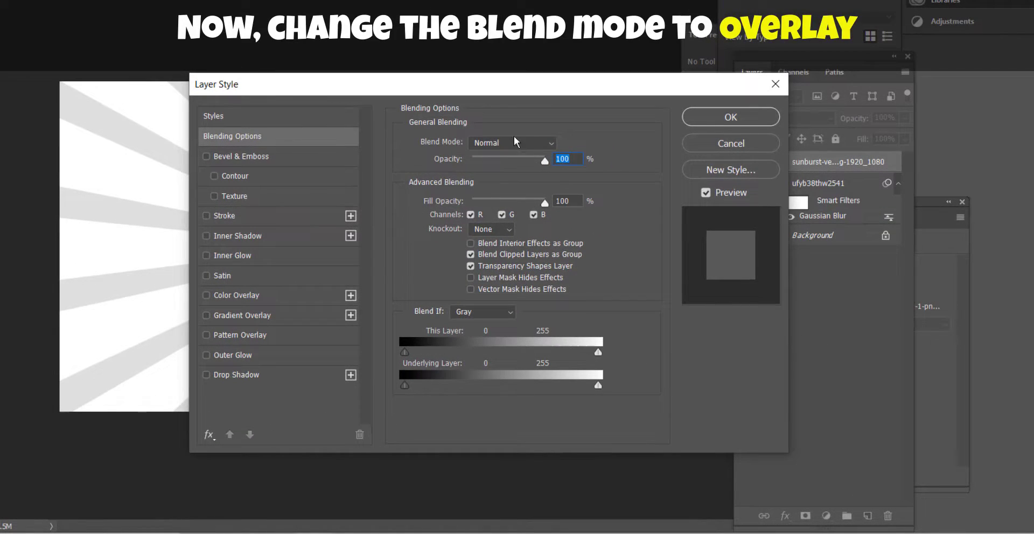
pyautogui.click(509, 138)
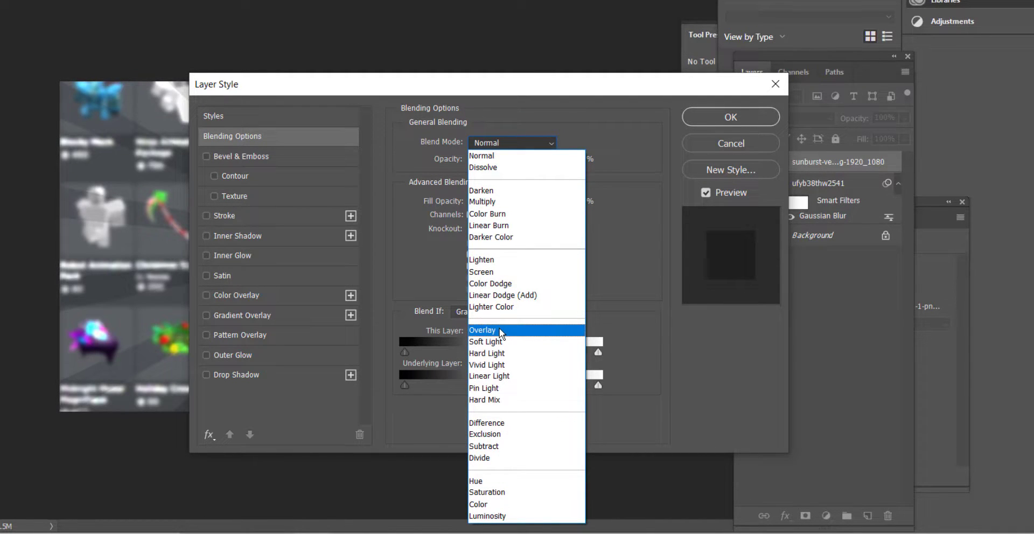
pyautogui.click(499, 330)
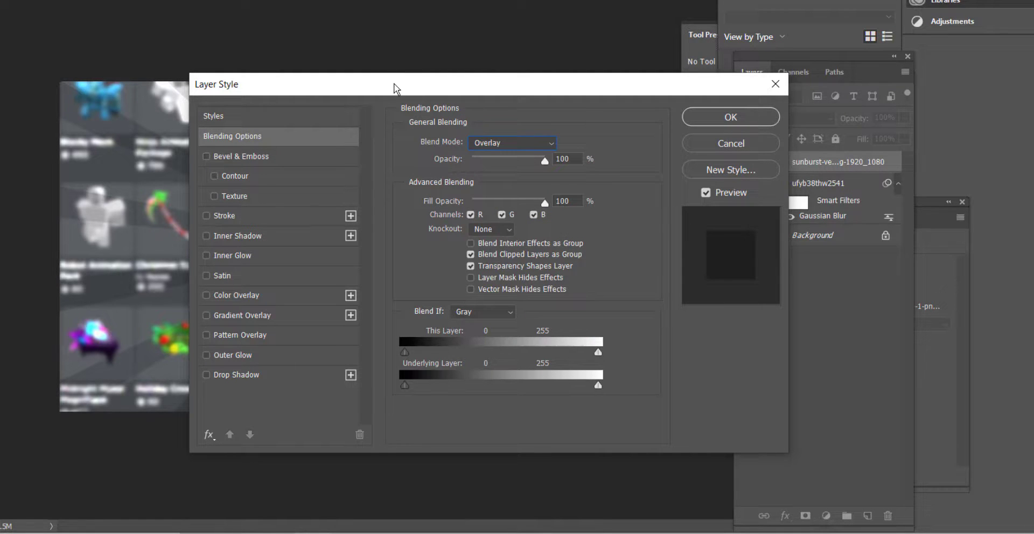
pyautogui.moveTo(396, 87); pyautogui.dragTo(851, 61)
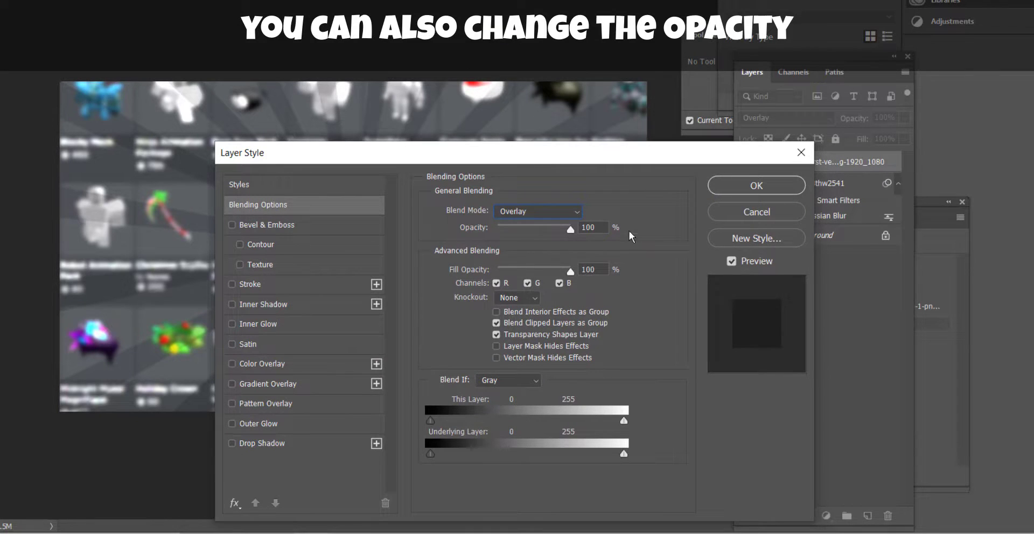
pyautogui.moveTo(571, 230); pyautogui.dragTo(560, 231)
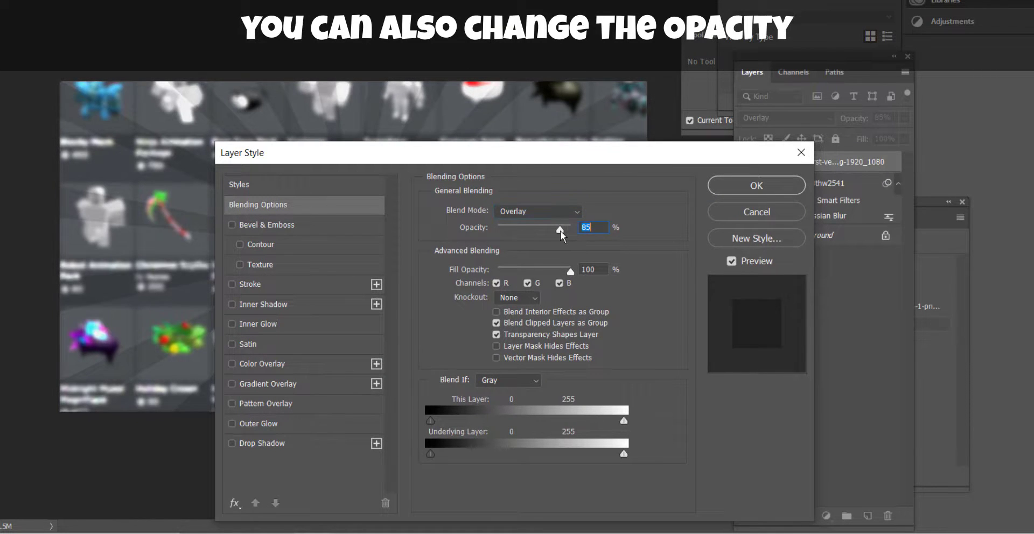
pyautogui.moveTo(510, 160); pyautogui.dragTo(819, 102)
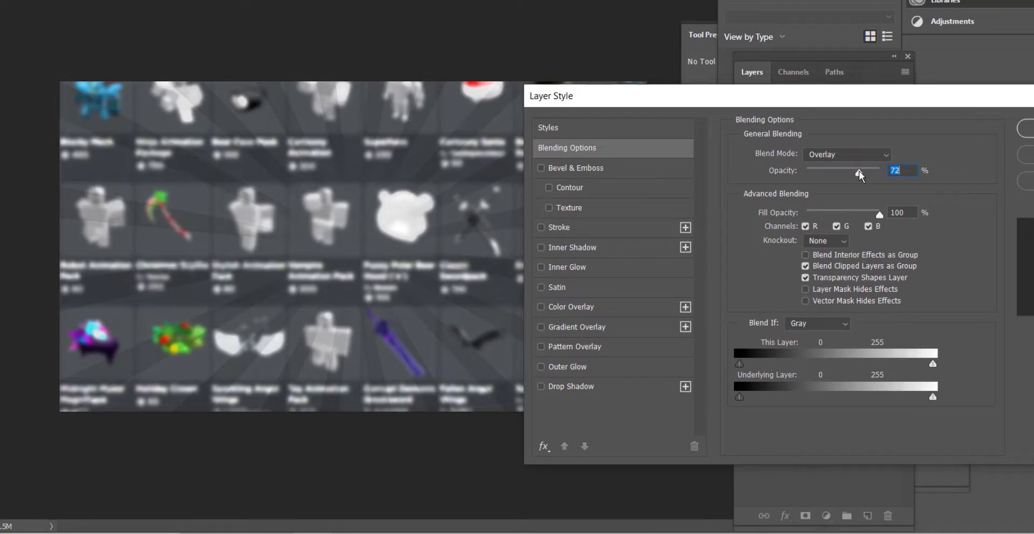
pyautogui.moveTo(858, 170)
pyautogui.mouseDown()
pyautogui.moveTo(845, 170)
pyautogui.moveTo(881, 176)
pyautogui.moveTo(858, 171)
pyautogui.mouseUp()
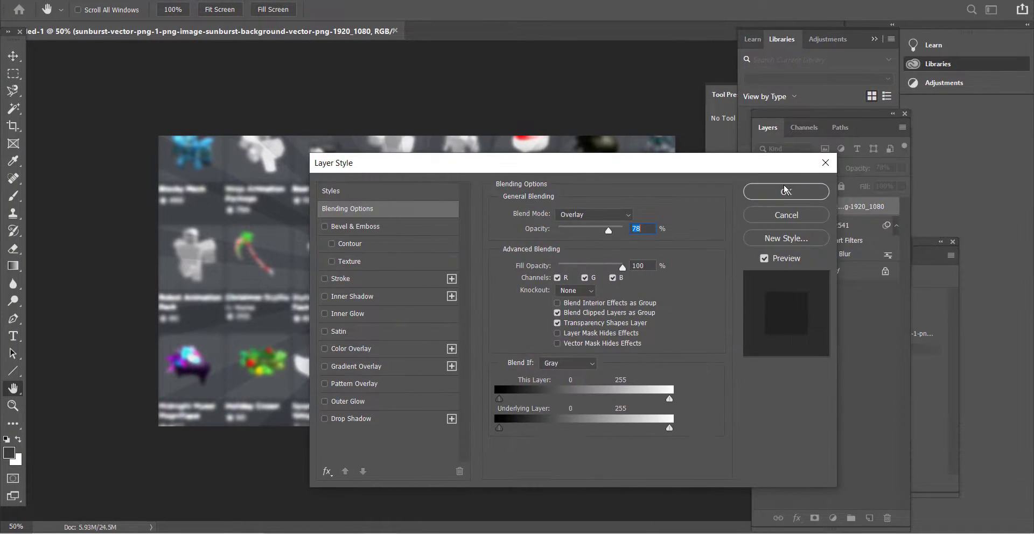
pyautogui.click(784, 190)
# Step: Type 'HOW TO' in the Luckiest Guy font near the top-left
pyautogui.click(520, 96)
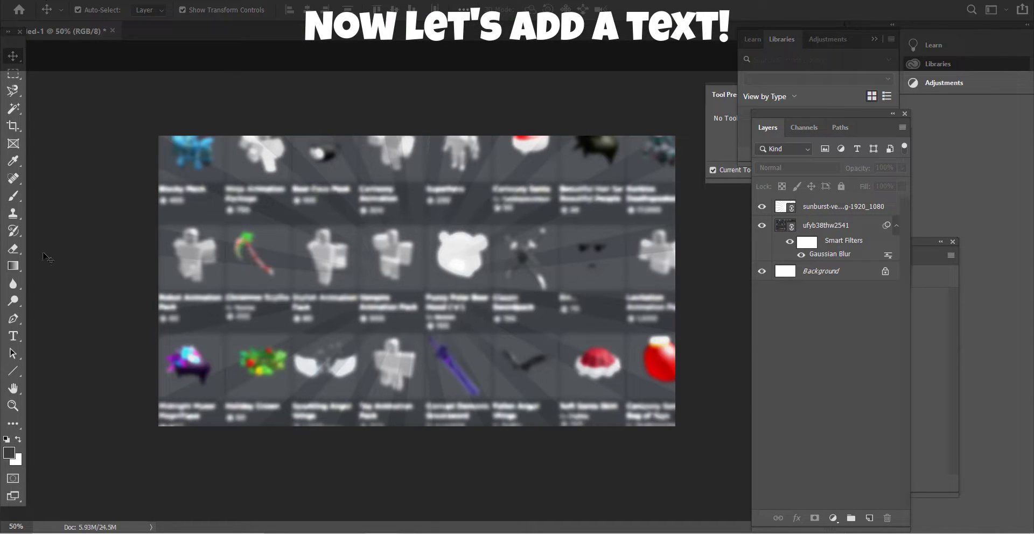
pyautogui.click(19, 333)
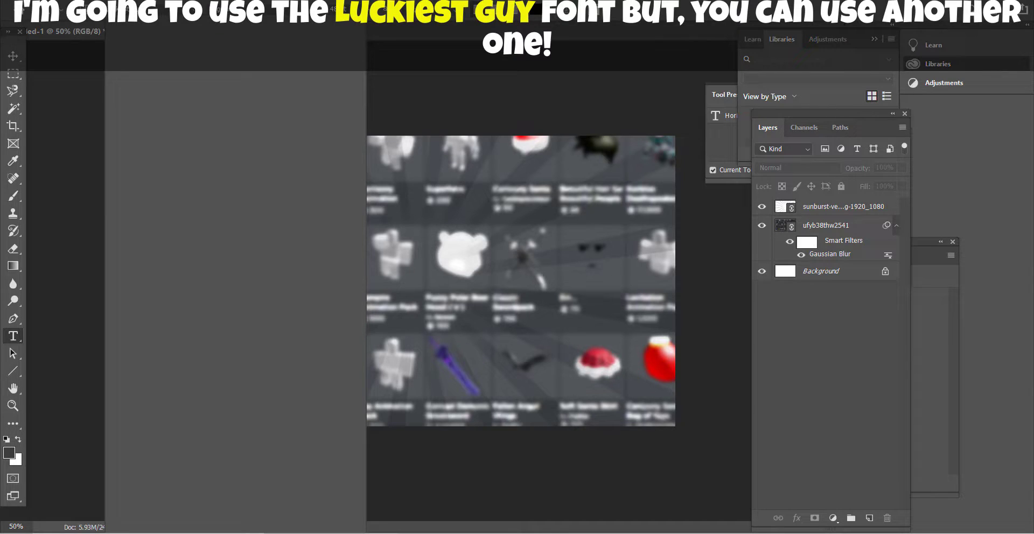
pyautogui.click(194, 16)
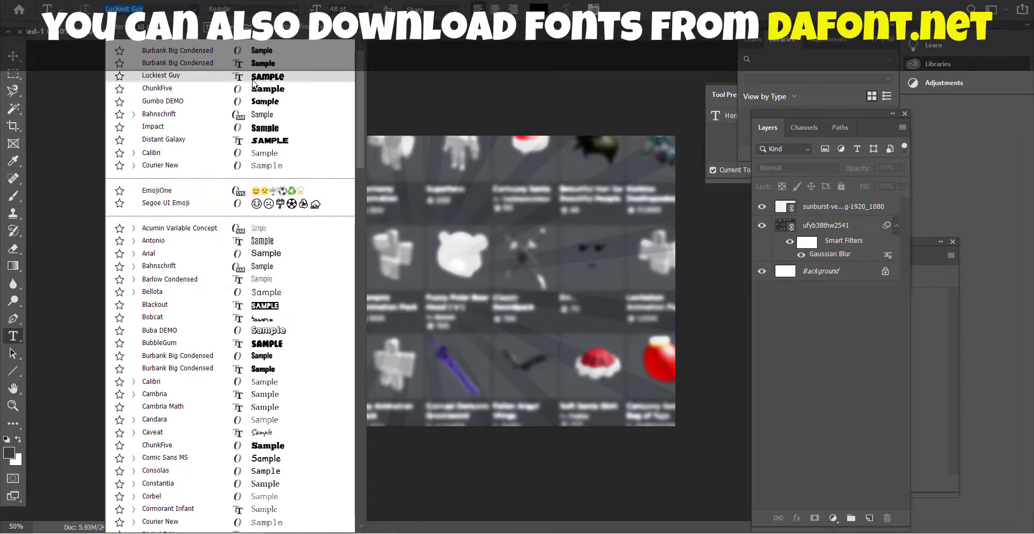
pyautogui.click(253, 77)
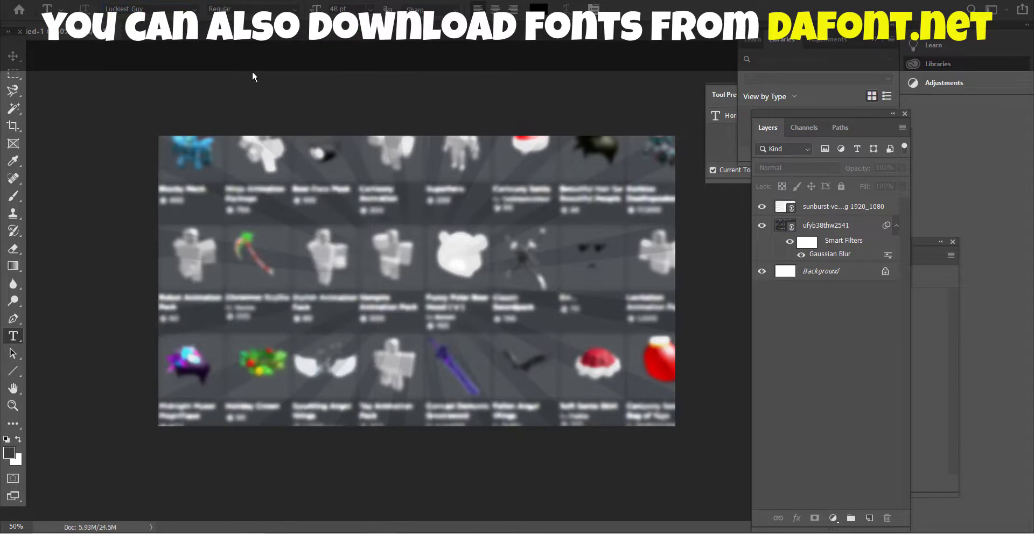
pyautogui.click(224, 195)
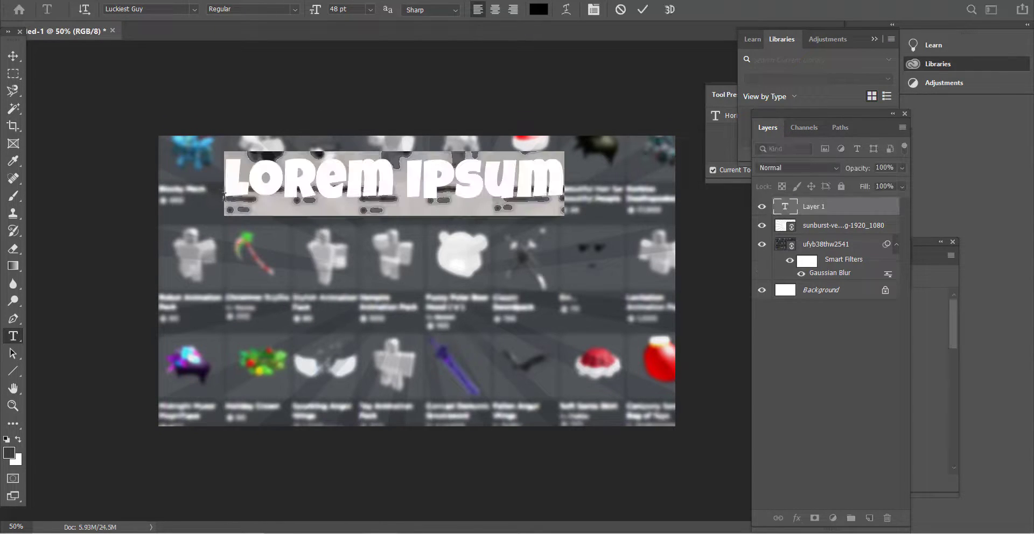
pyautogui.press('BackSpace')
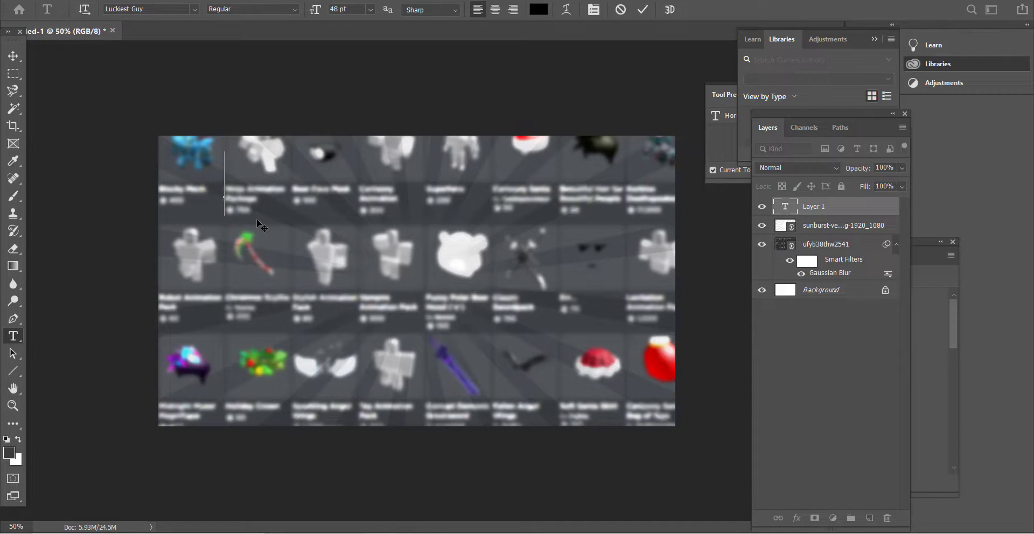
pyautogui.write('HO')
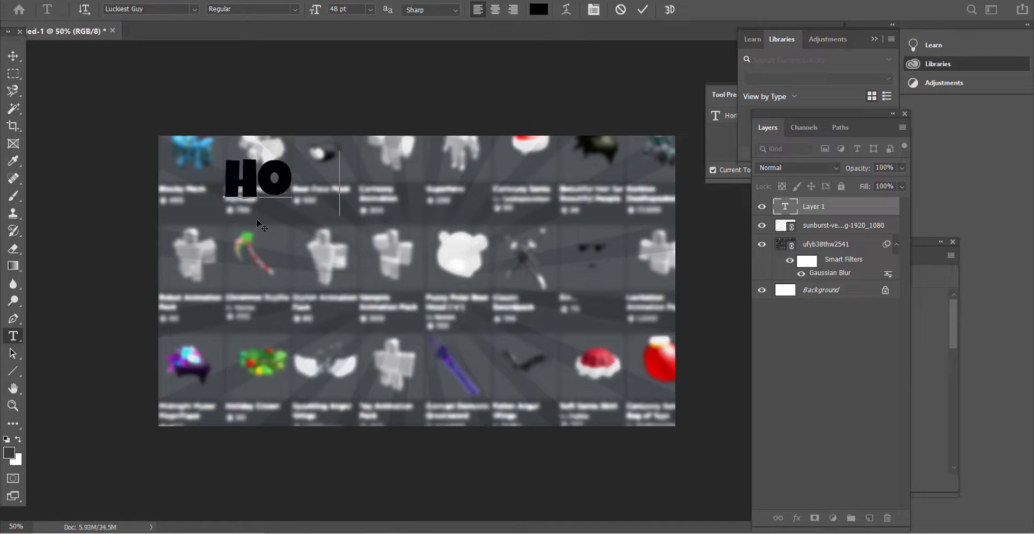
pyautogui.write('W T')
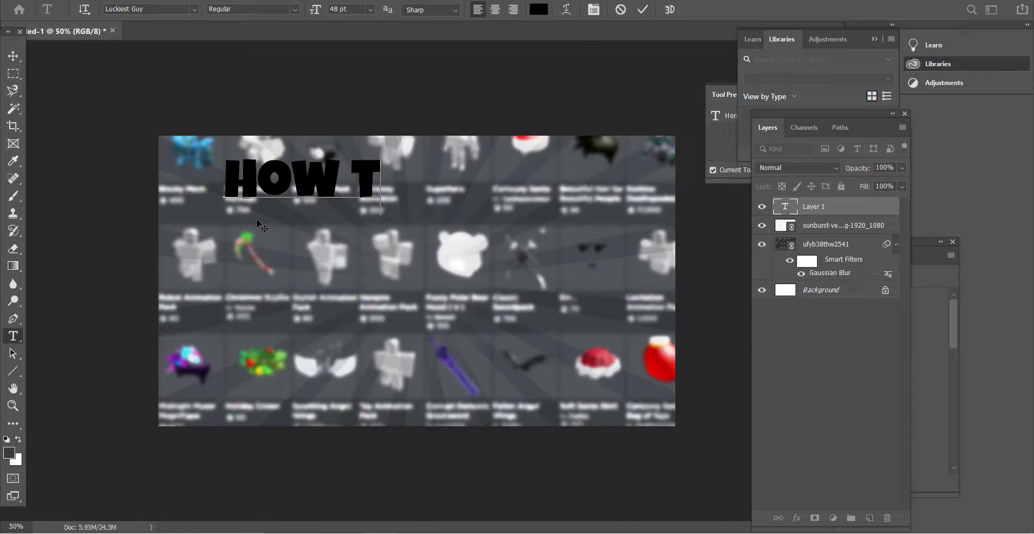
pyautogui.write('O')
# Step: Enlarge the HOW TO text to about 143% and move it to the top-left corner
pyautogui.click(13, 57)
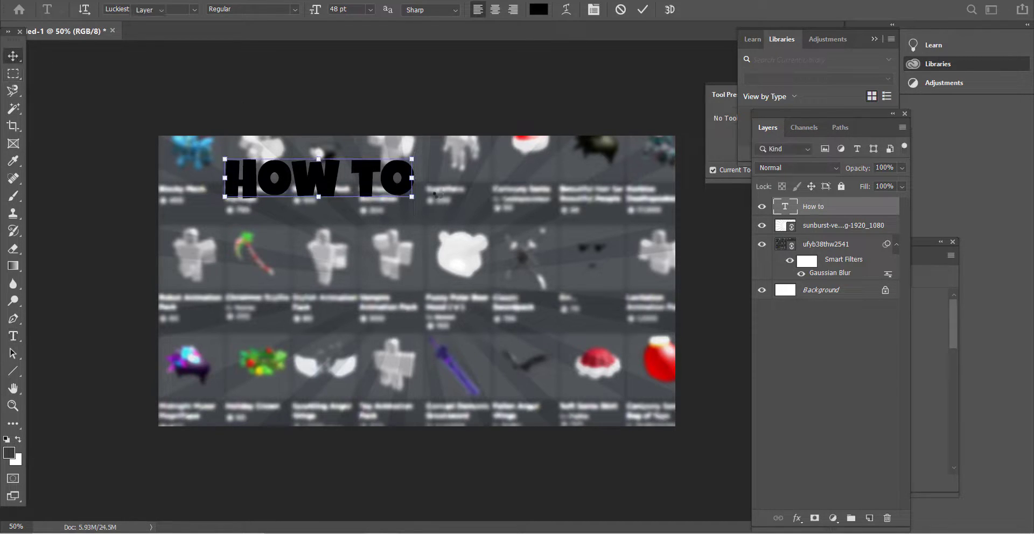
pyautogui.moveTo(411, 158); pyautogui.dragTo(506, 139)
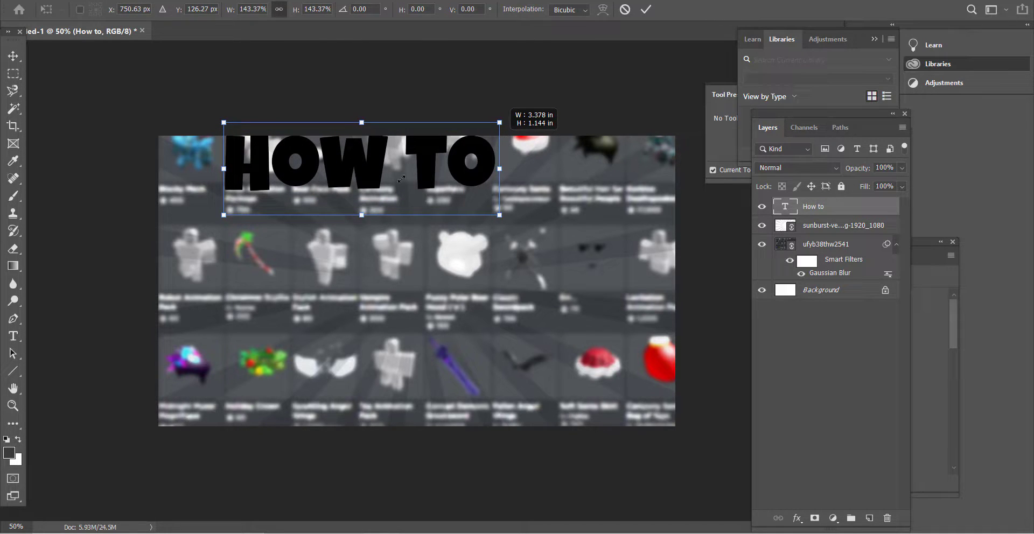
pyautogui.moveTo(401, 179); pyautogui.dragTo(374, 189)
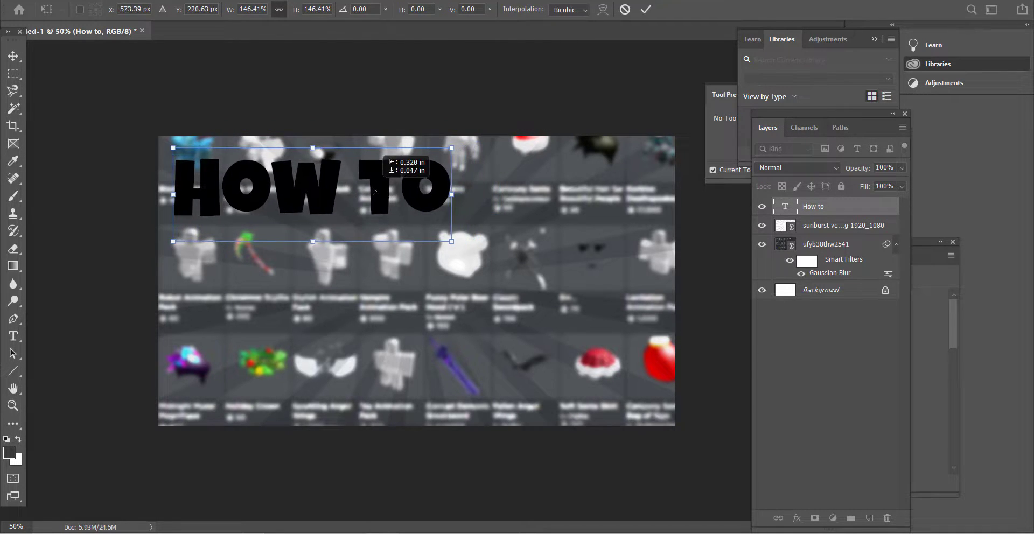
pyautogui.press('Return')
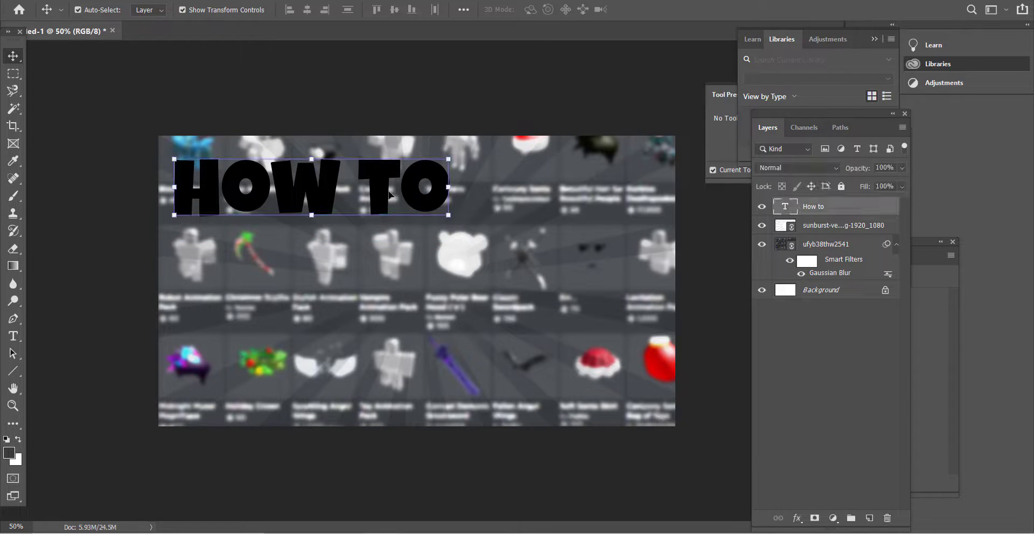
# Step: Enable Bevel & Emboss at size 0 in the HOW TO layer's blending options
pyautogui.rightClick(835, 205)
pyautogui.click(864, 22)
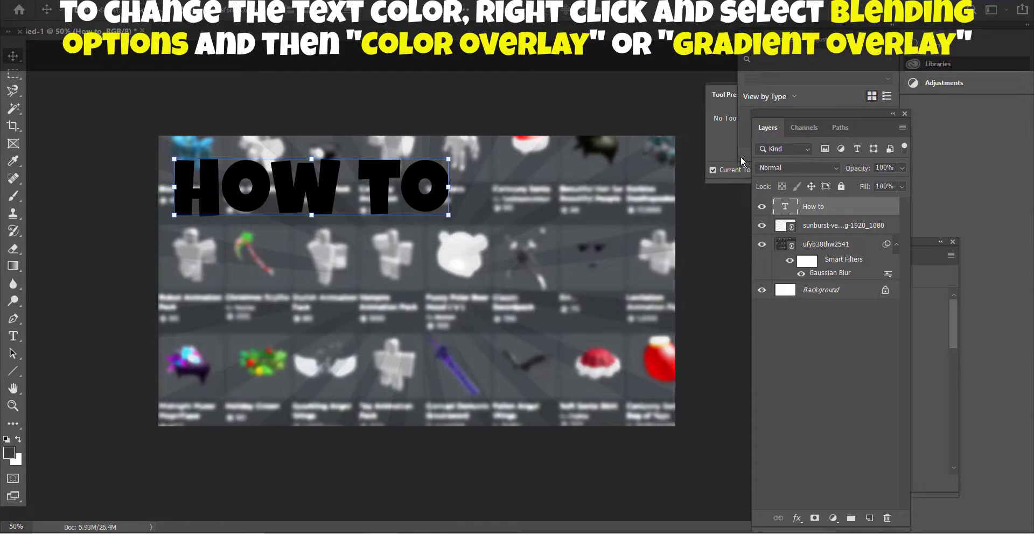
pyautogui.moveTo(483, 171)
pyautogui.mouseDown()
pyautogui.moveTo(422, 102)
pyautogui.moveTo(478, 173)
pyautogui.mouseUp()
pyautogui.click(397, 235)
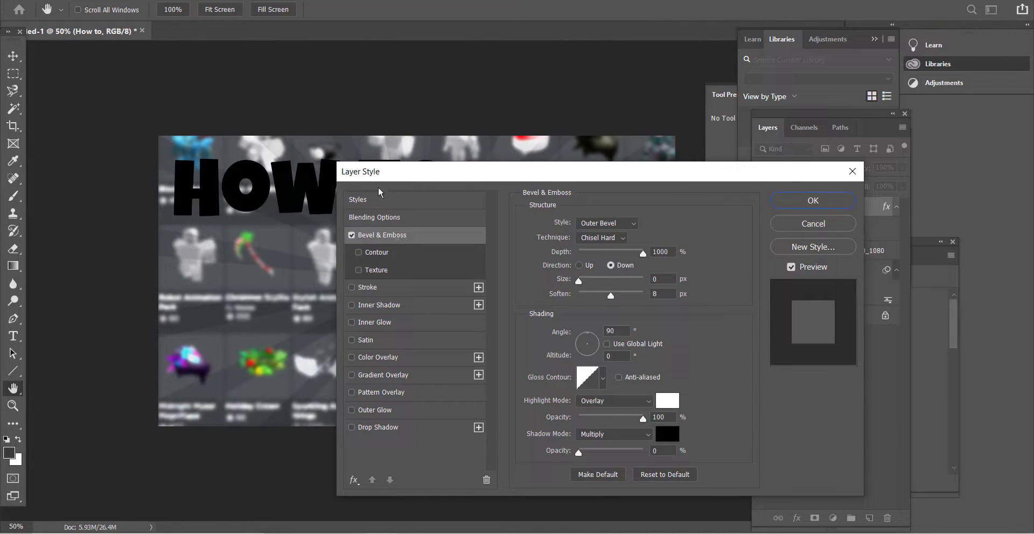
pyautogui.moveTo(579, 281); pyautogui.dragTo(572, 284)
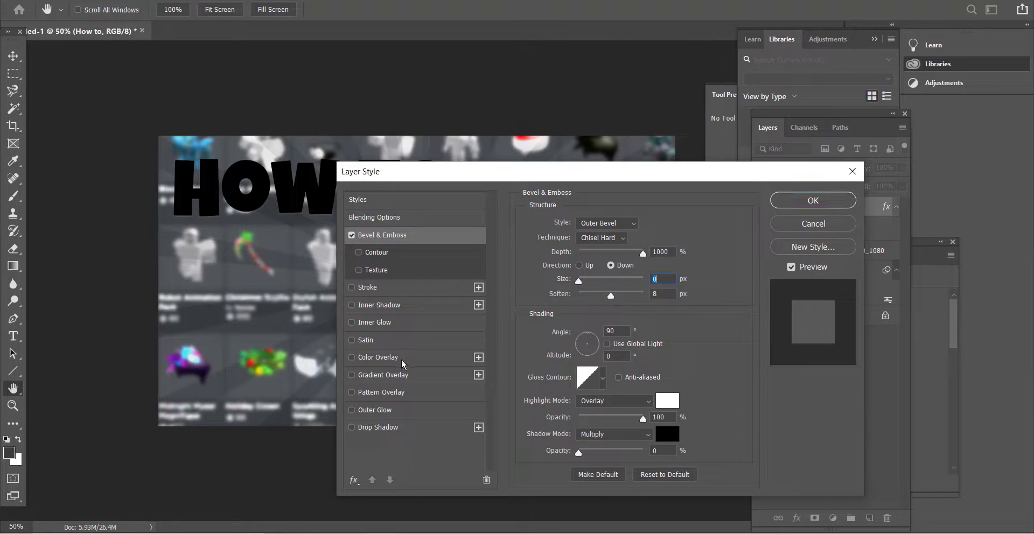
# Step: Add a Gradient Overlay using the Orange, Yellow, Orange preset
pyautogui.click(388, 376)
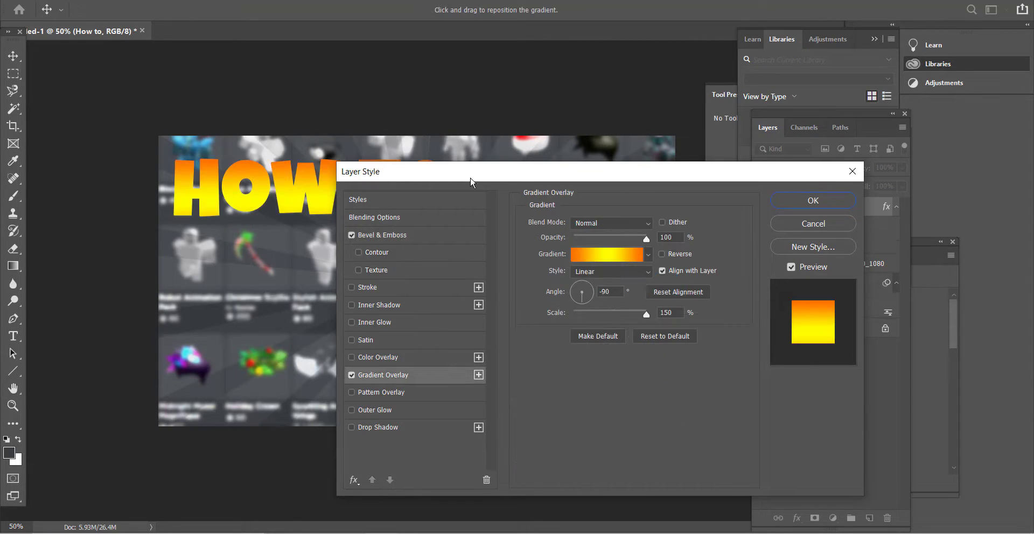
pyautogui.moveTo(470, 182); pyautogui.dragTo(548, 181)
pyautogui.click(670, 257)
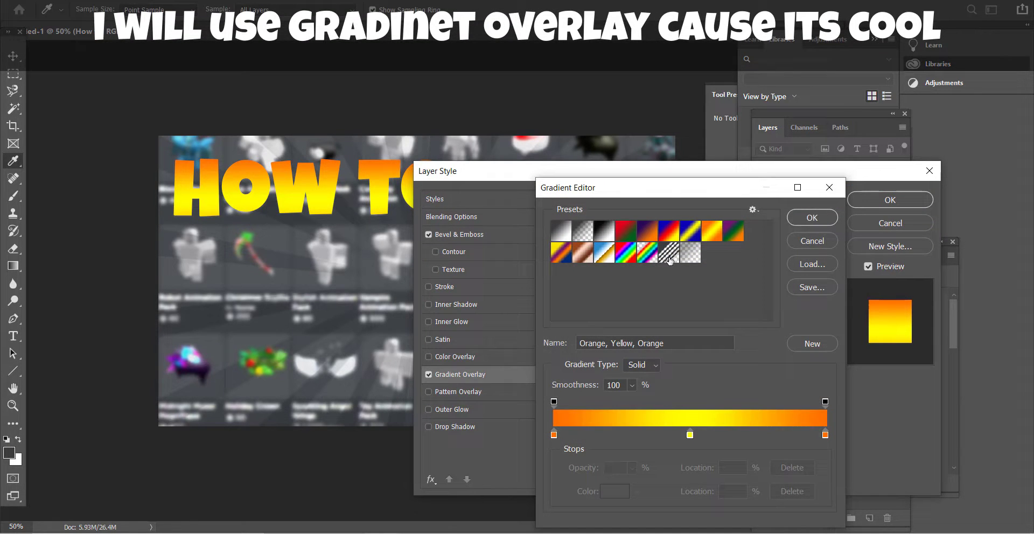
pyautogui.click(669, 260)
pyautogui.click(625, 253)
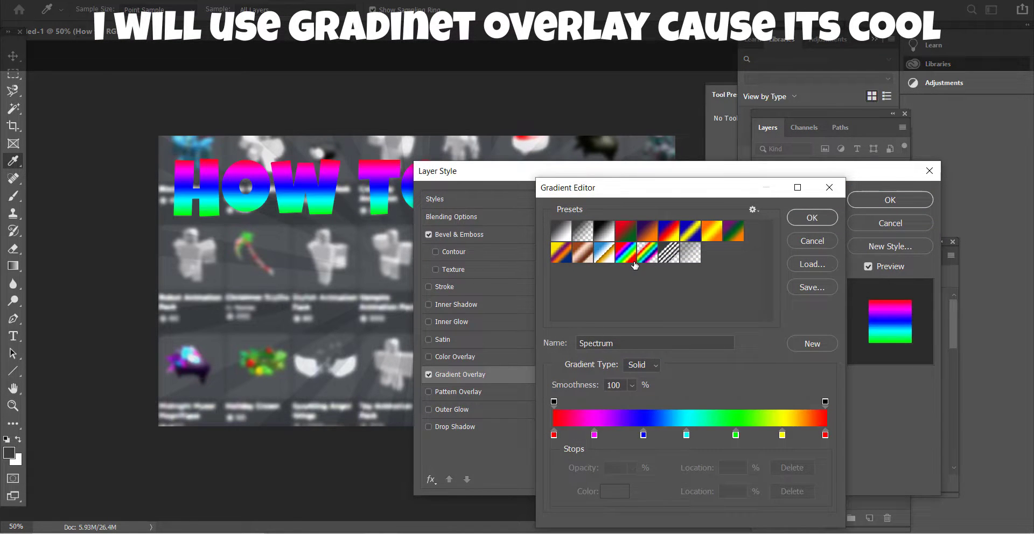
pyautogui.click(569, 254)
pyautogui.click(636, 231)
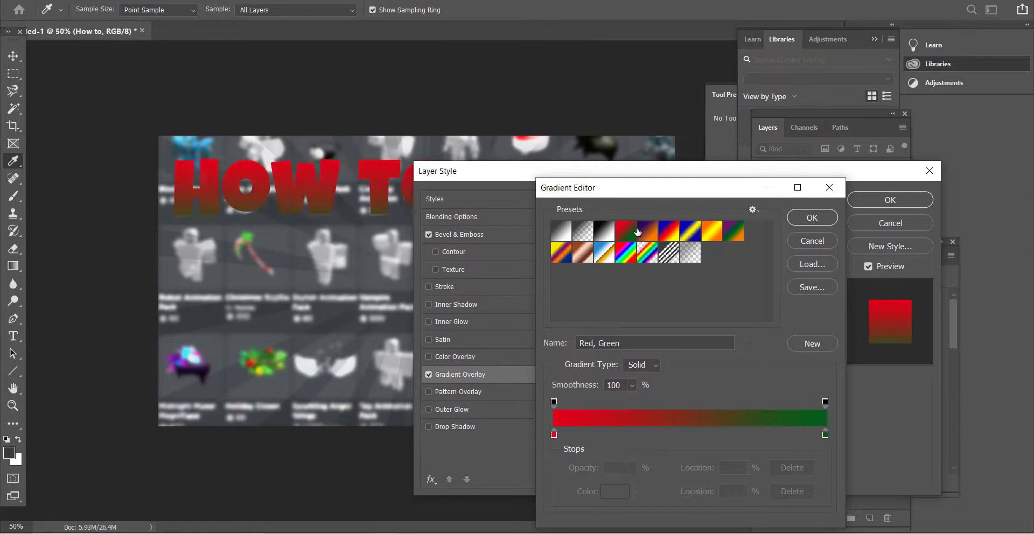
pyautogui.click(711, 230)
pyautogui.click(648, 236)
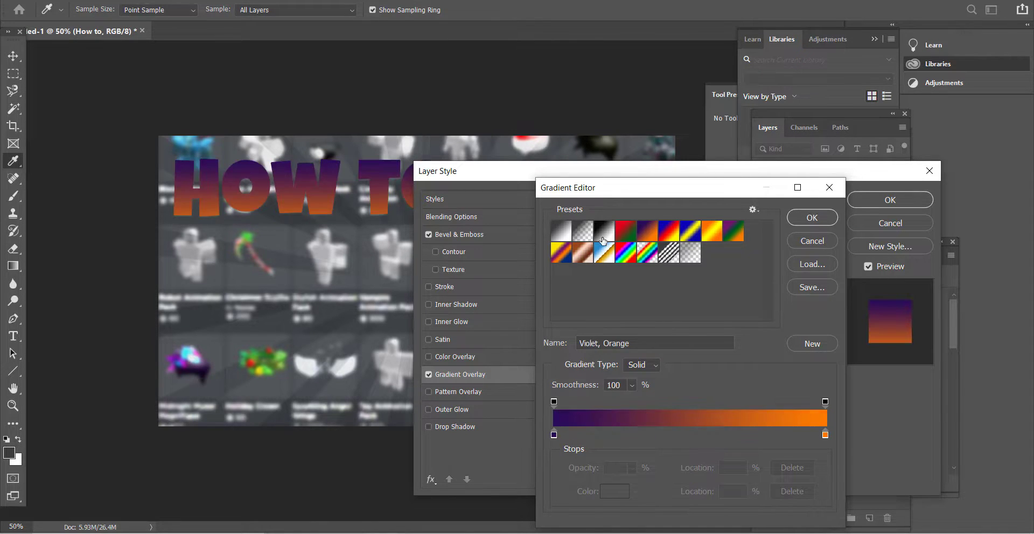
pyautogui.click(599, 239)
pyautogui.click(683, 239)
pyautogui.click(712, 231)
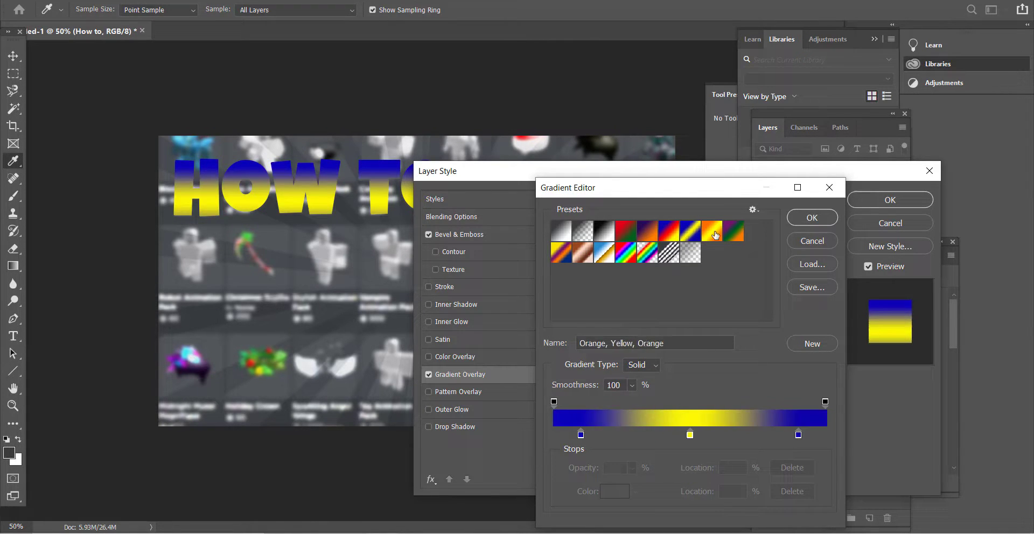
pyautogui.click(805, 222)
pyautogui.moveTo(593, 180); pyautogui.dragTo(637, 193)
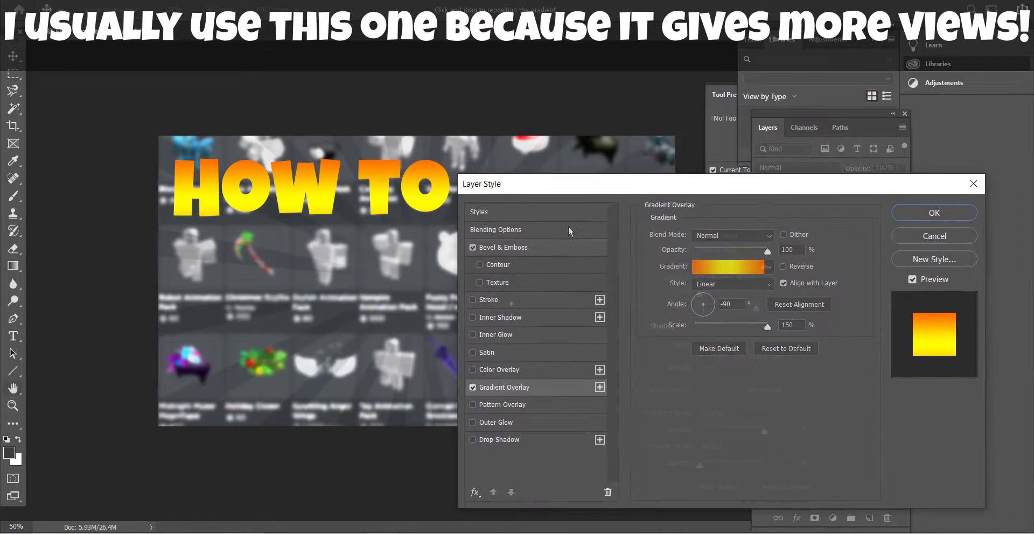
pyautogui.click(504, 249)
# Step: Enable a 21 px Stroke on HOW TO and set its colour to black
pyautogui.click(498, 299)
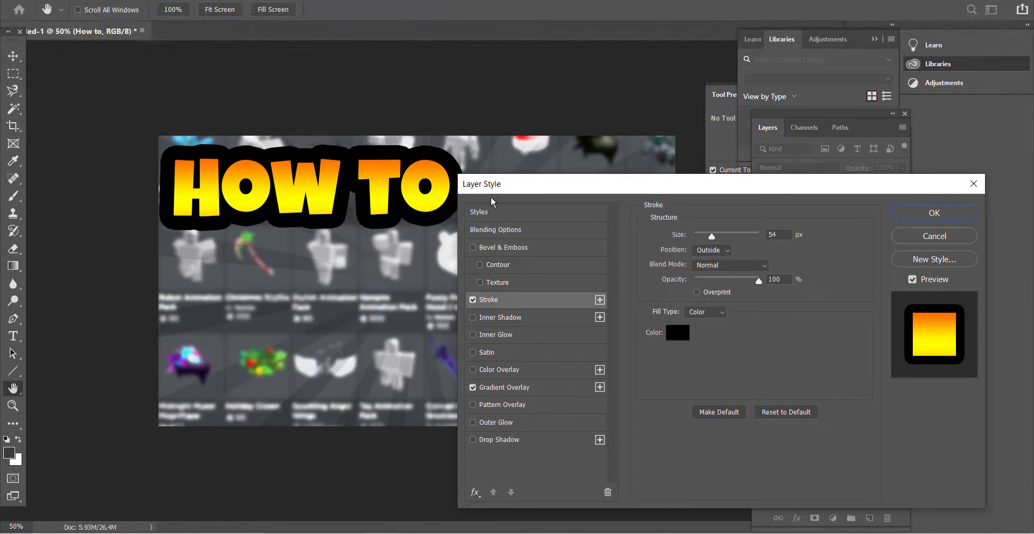
pyautogui.moveTo(711, 236); pyautogui.dragTo(703, 237)
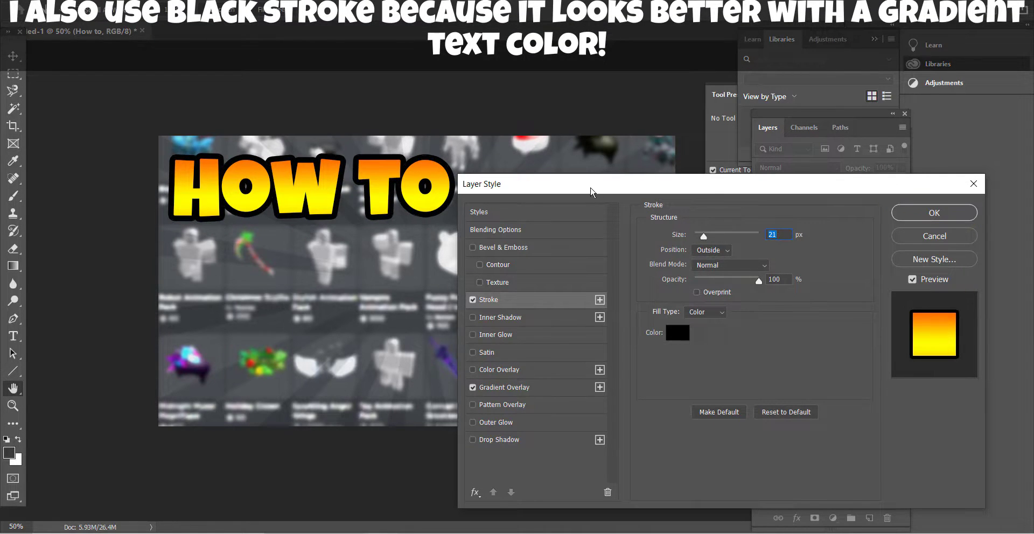
pyautogui.moveTo(591, 190); pyautogui.dragTo(607, 208)
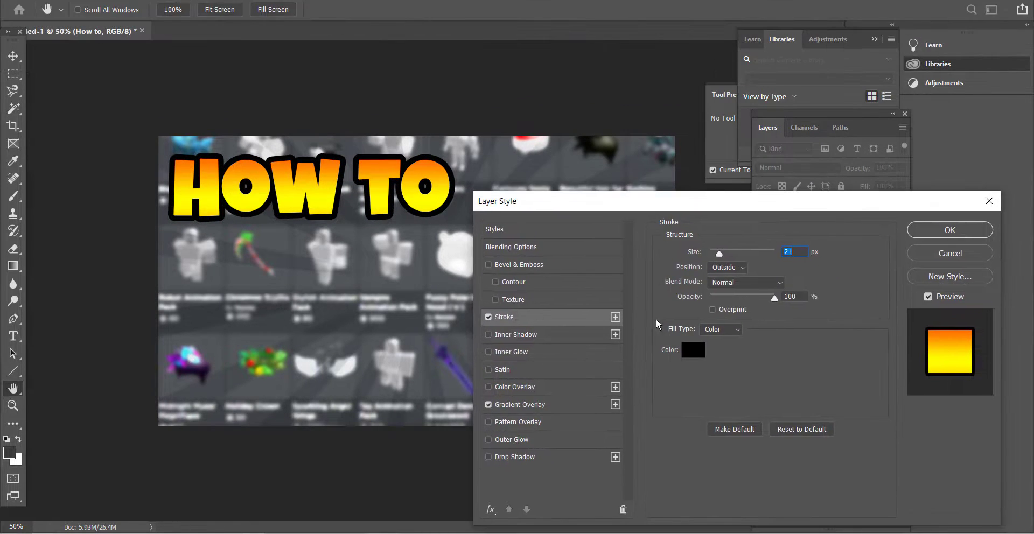
pyautogui.click(690, 350)
pyautogui.write('ffffff')
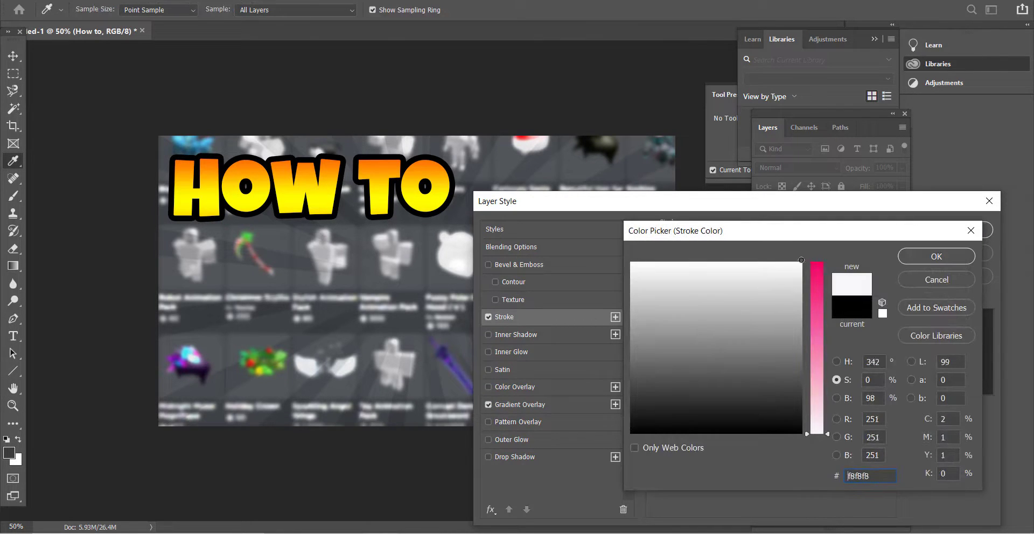
pyautogui.write('888888')
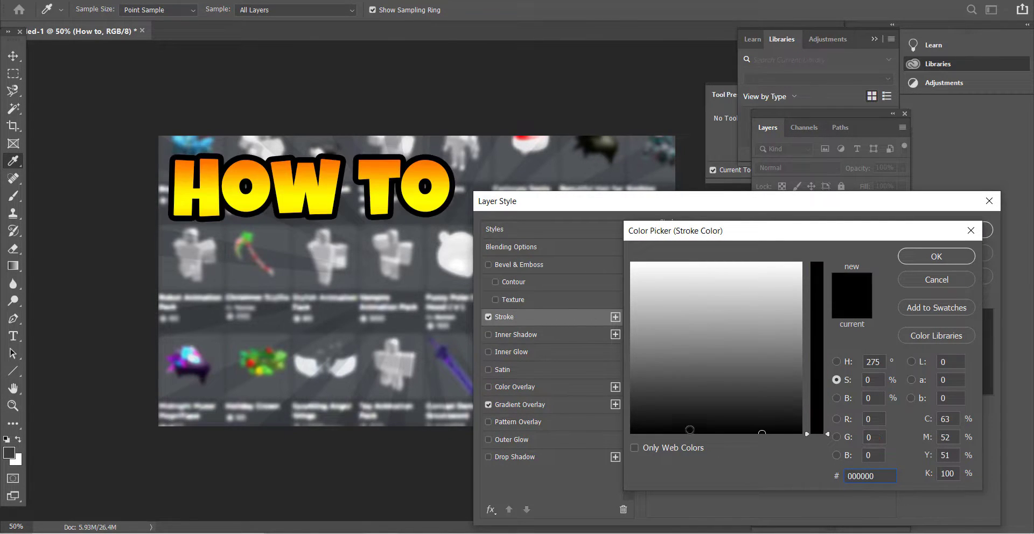
pyautogui.moveTo(769, 307)
pyautogui.mouseDown()
pyautogui.moveTo(799, 434)
pyautogui.moveTo(768, 358)
pyautogui.mouseUp()
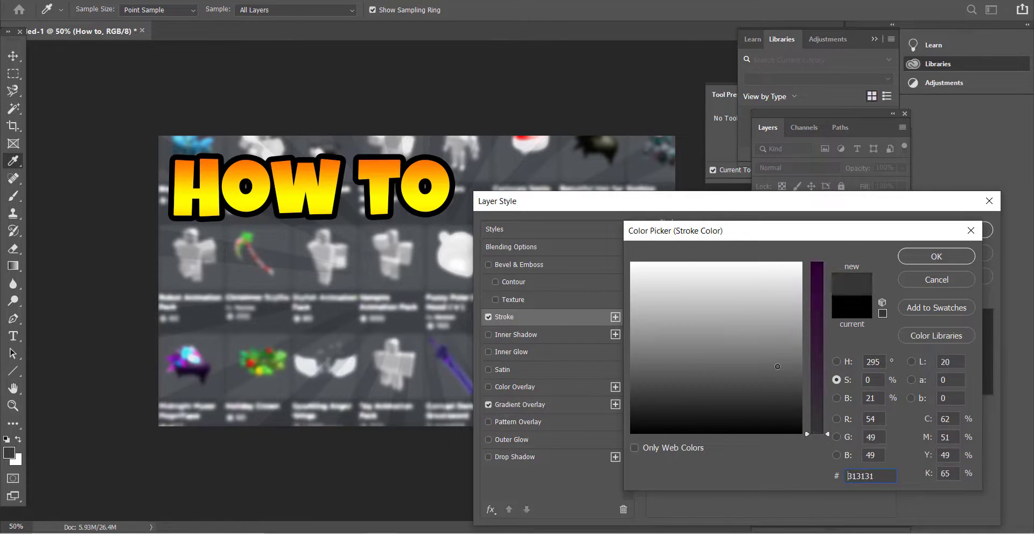
pyautogui.moveTo(812, 321)
pyautogui.mouseDown()
pyautogui.moveTo(829, 434)
pyautogui.moveTo(802, 434)
pyautogui.mouseUp()
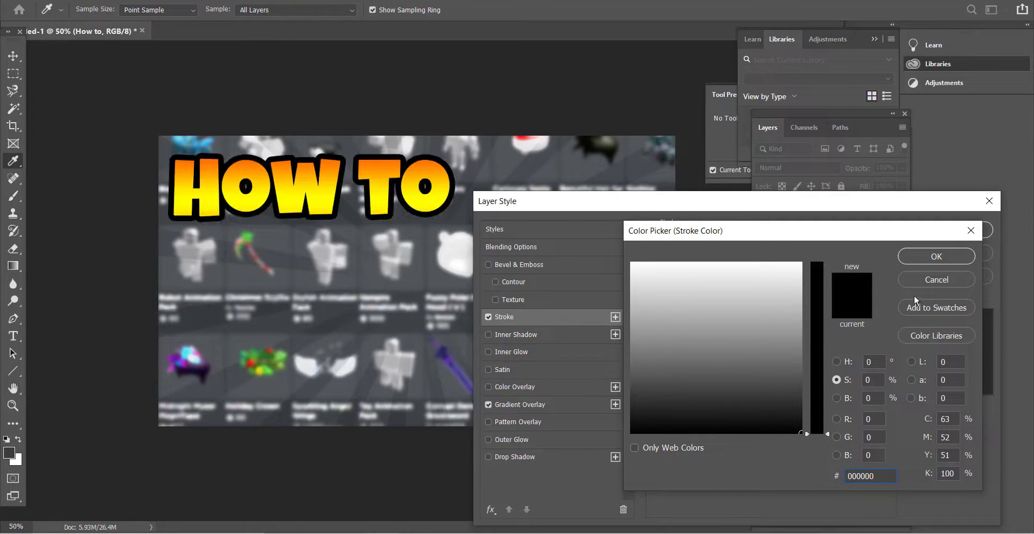
pyautogui.click(923, 260)
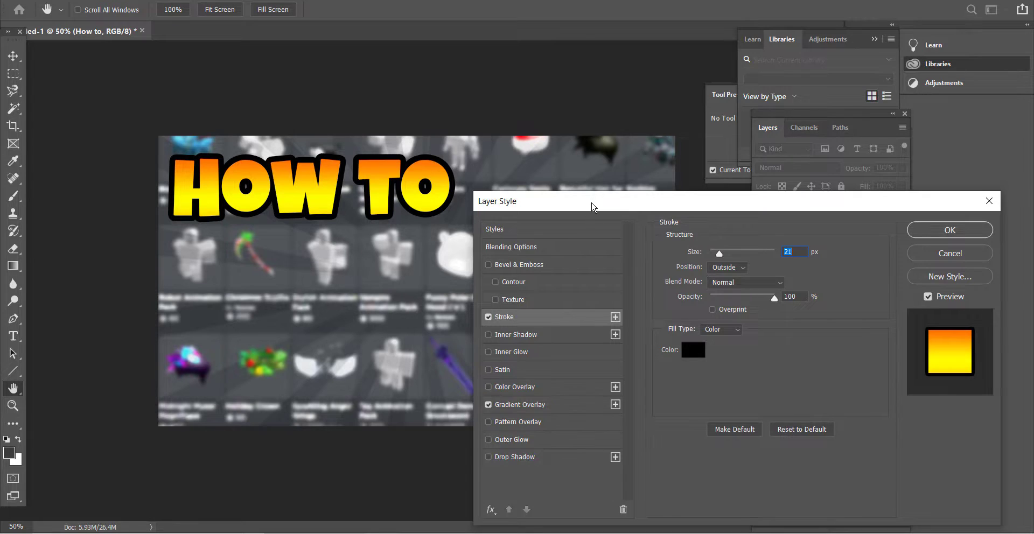
pyautogui.moveTo(592, 206); pyautogui.dragTo(638, 155)
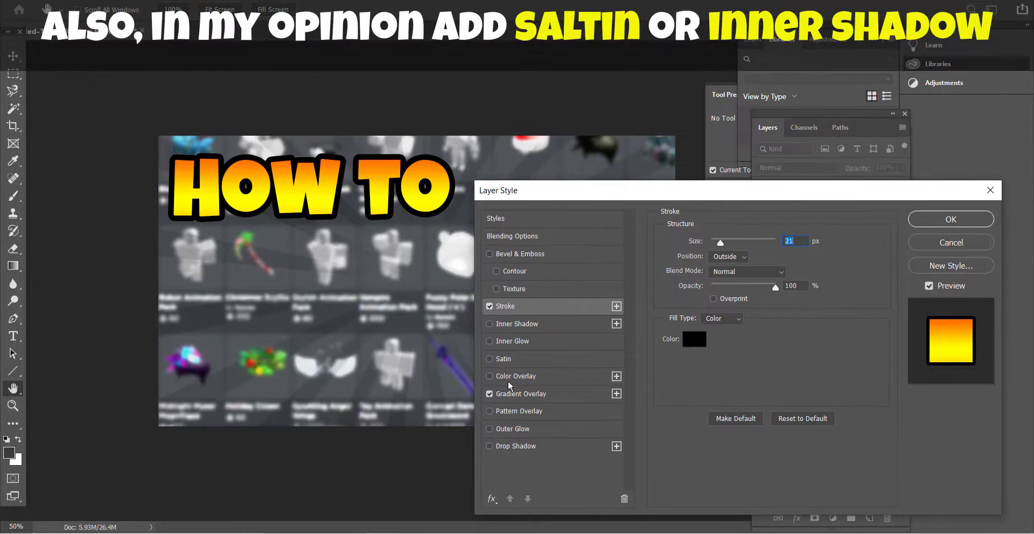
# Step: Try Satin and Inner Glow, then keep a smaller white Outer Glow
pyautogui.click(500, 360)
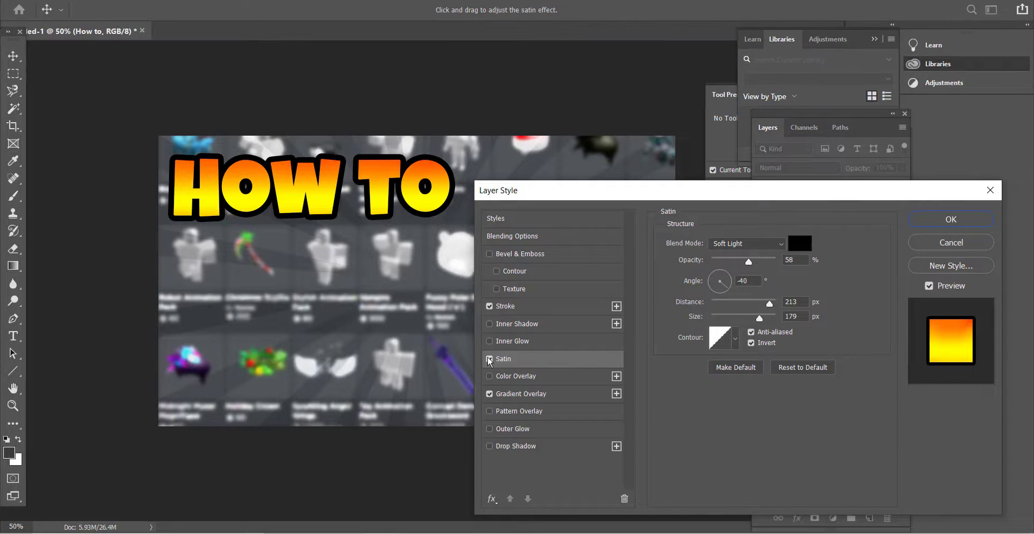
pyautogui.click(490, 359)
pyautogui.click(516, 325)
pyautogui.click(489, 342)
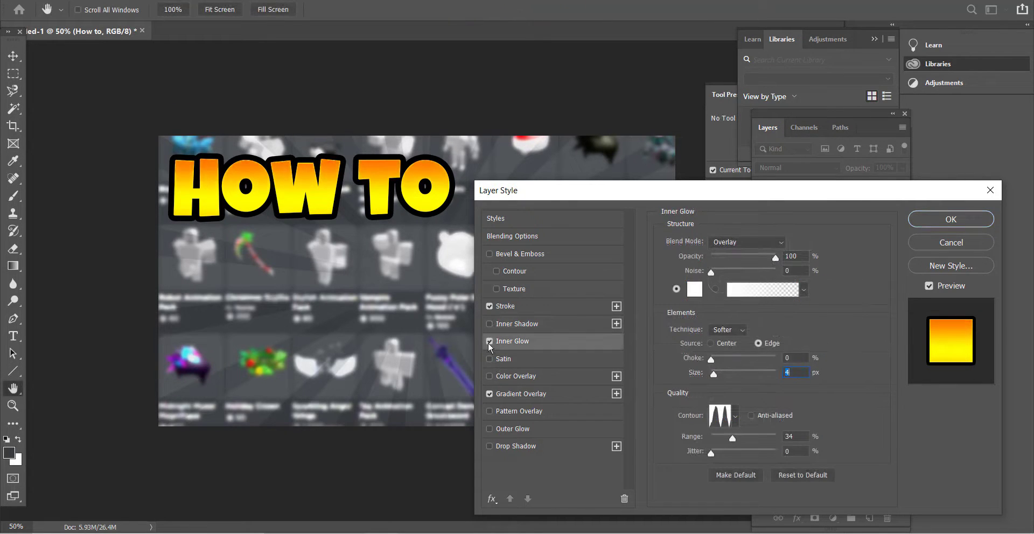
pyautogui.click(489, 341)
pyautogui.click(514, 429)
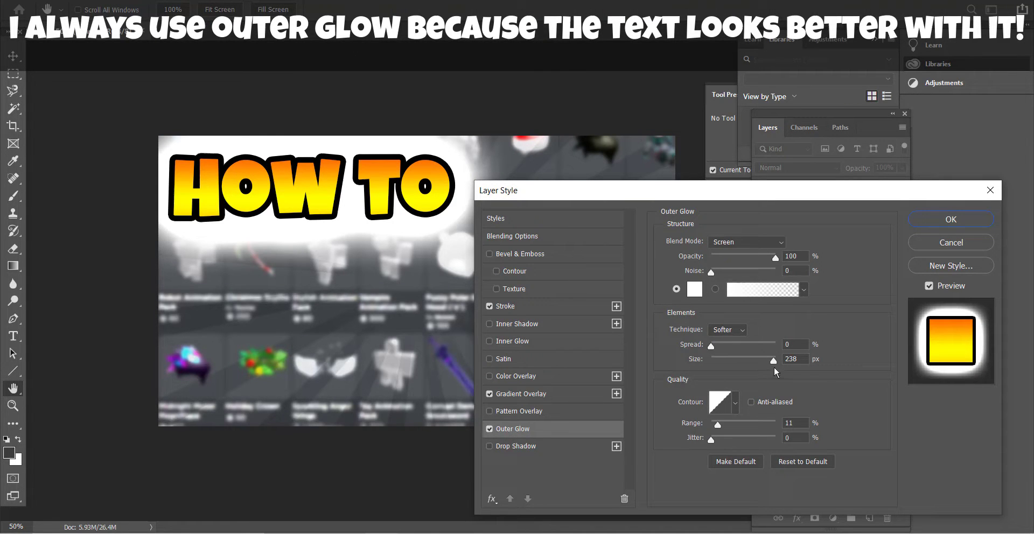
pyautogui.moveTo(770, 362)
pyautogui.mouseDown()
pyautogui.moveTo(733, 363)
pyautogui.moveTo(700, 346)
pyautogui.mouseUp()
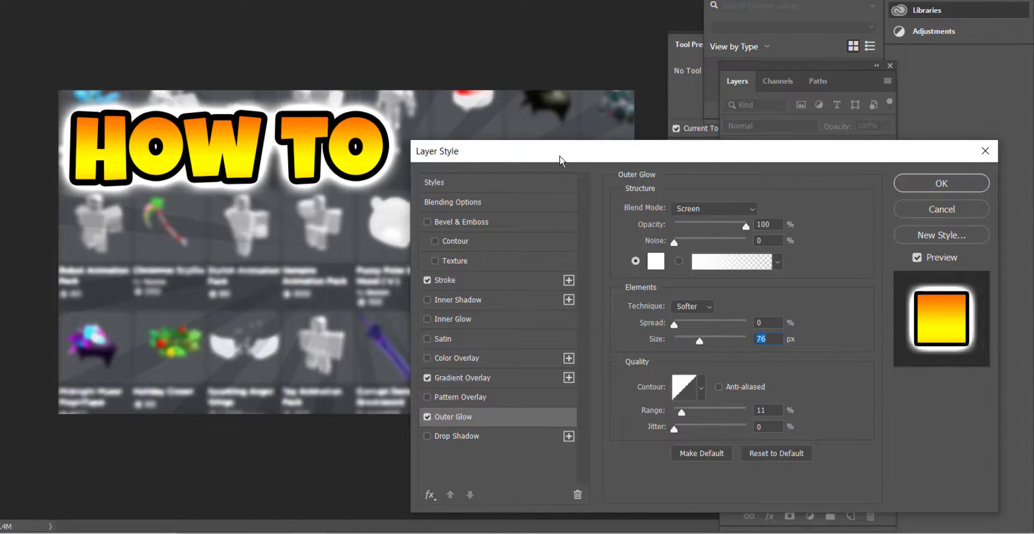
# Step: Test a drop shadow (250 px size, 49 px distance, 100% spread), then disable it and apply
pyautogui.click(452, 455)
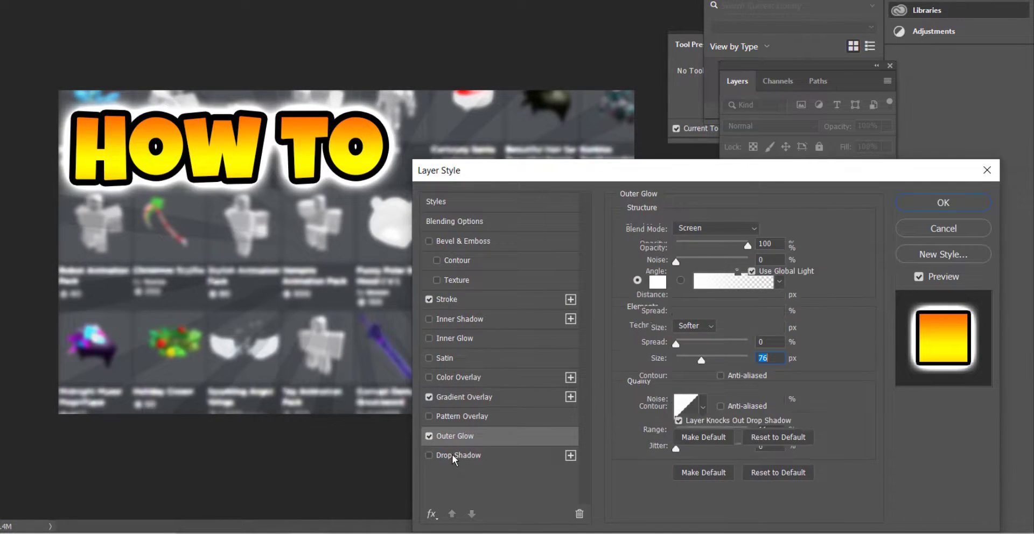
pyautogui.moveTo(676, 329); pyautogui.dragTo(629, 347)
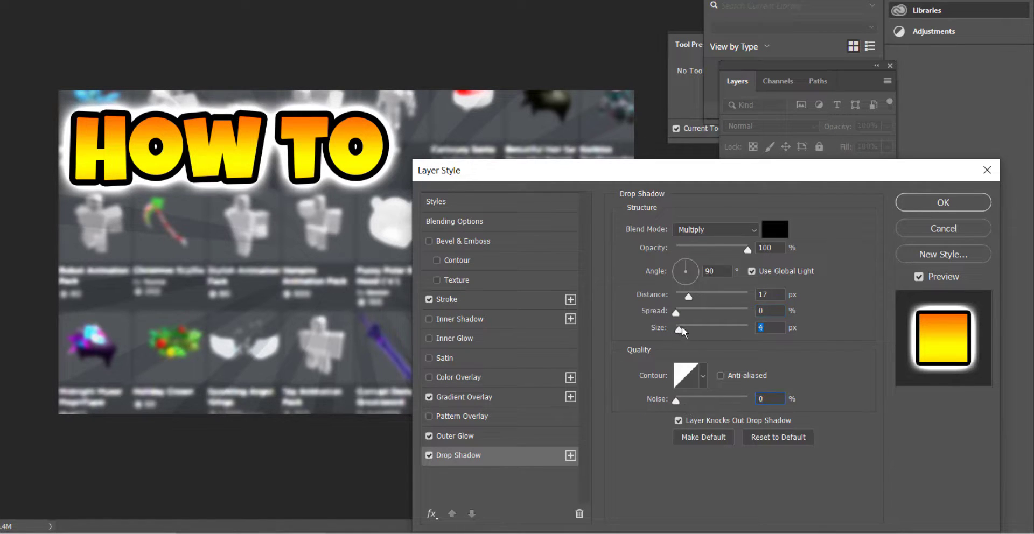
pyautogui.moveTo(682, 326); pyautogui.dragTo(848, 329)
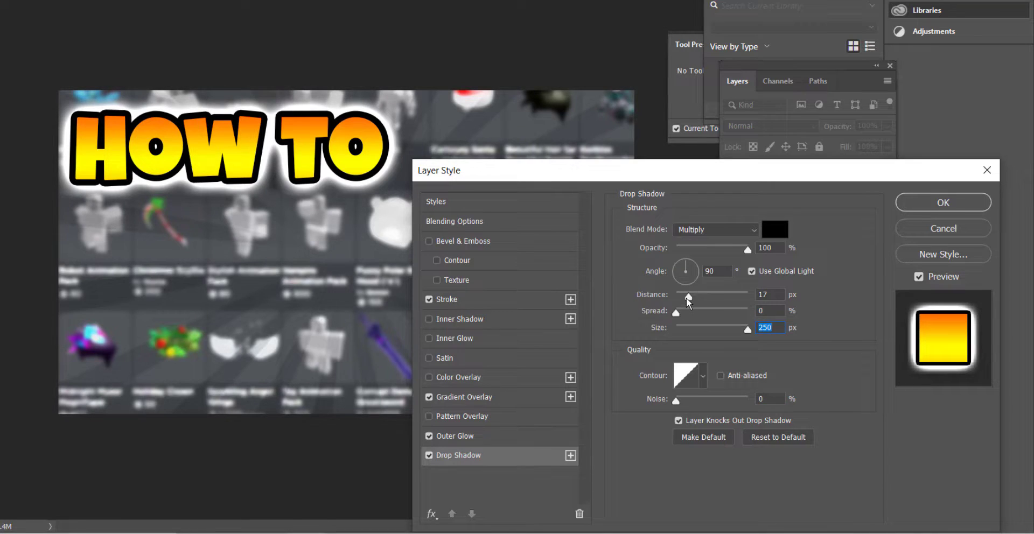
pyautogui.moveTo(687, 297); pyautogui.dragTo(711, 297)
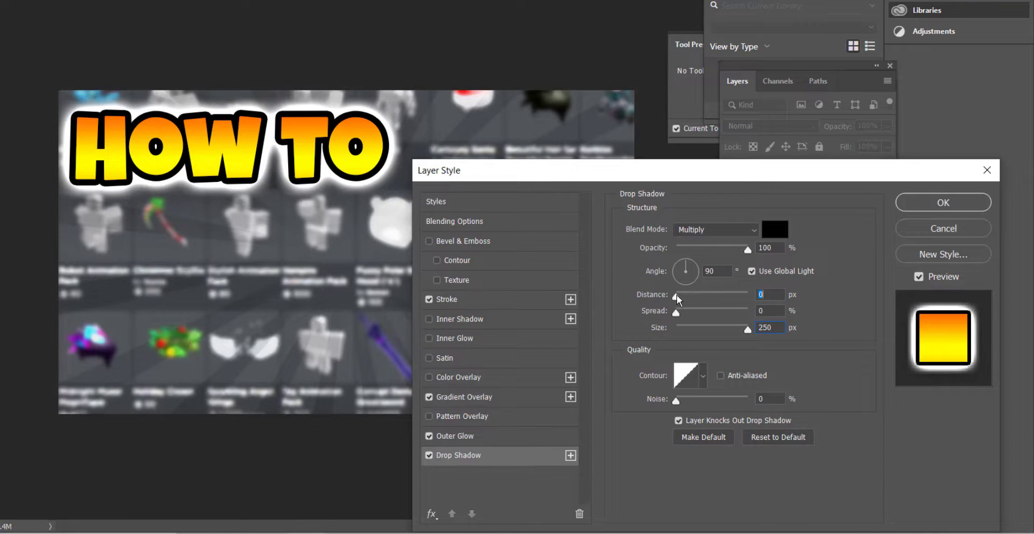
pyautogui.click(747, 314)
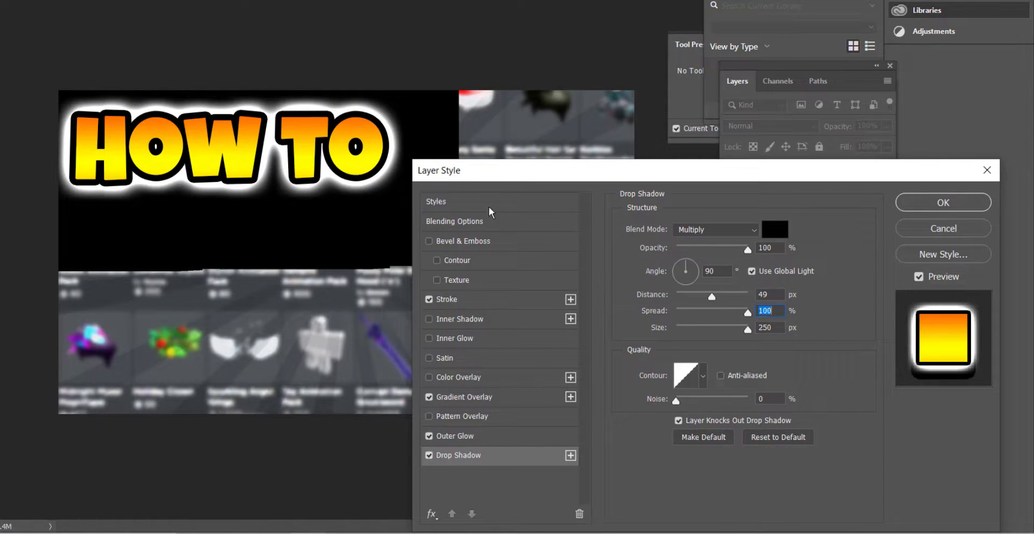
pyautogui.click(430, 456)
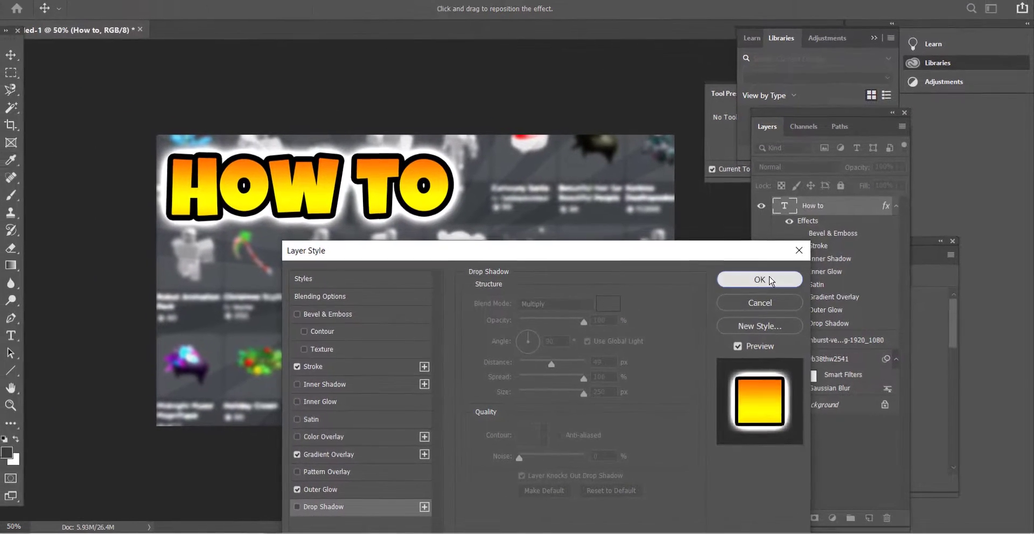
pyautogui.click(826, 272)
# Step: Copy the HOW TO text layer below the original and retype it as MAKE
pyautogui.click(385, 202)
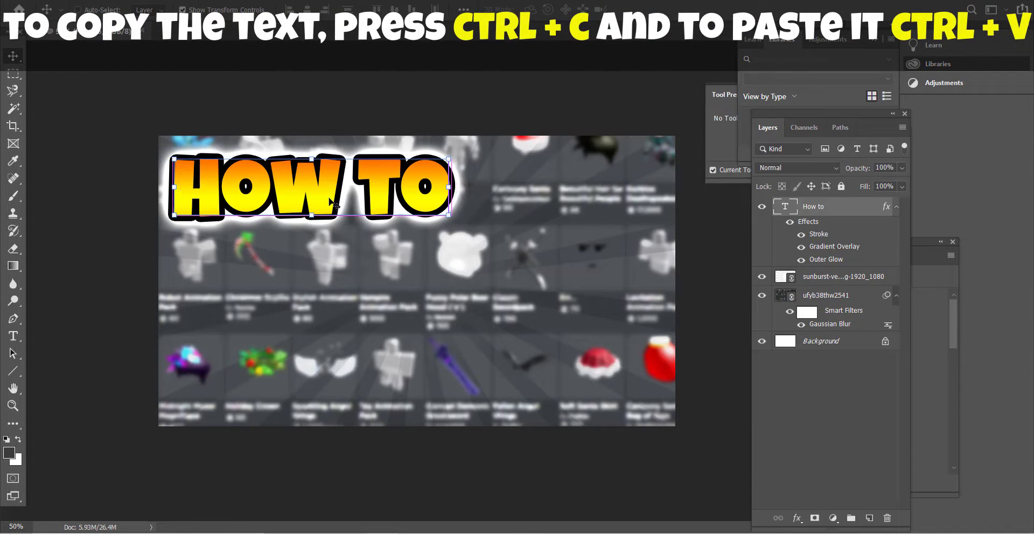
pyautogui.hotkey('ctrl', 'c')
pyautogui.hotkey('ctrl', 'v')
pyautogui.moveTo(330, 204); pyautogui.dragTo(320, 261)
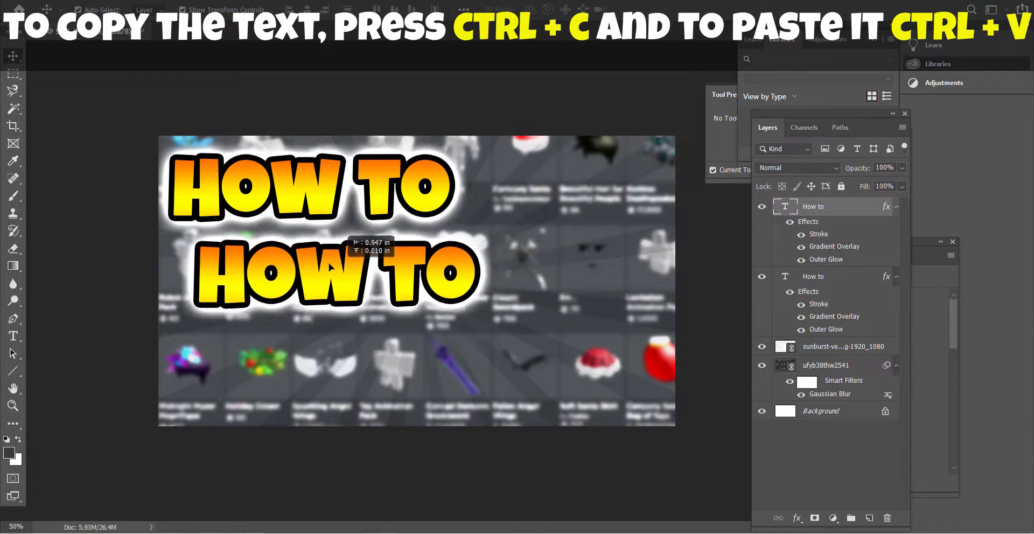
pyautogui.click(106, 387)
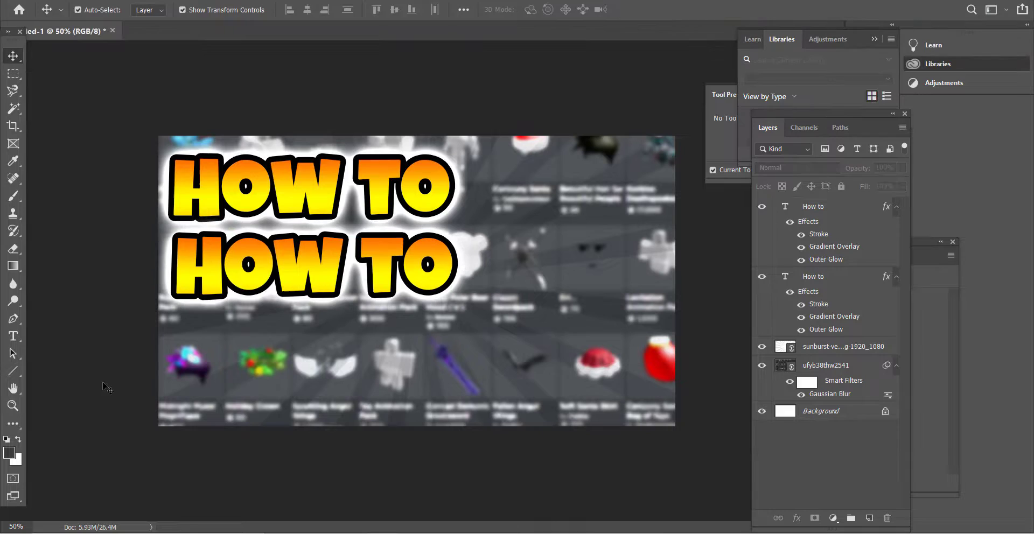
pyautogui.click(11, 338)
pyautogui.moveTo(449, 273); pyautogui.dragTo(144, 265)
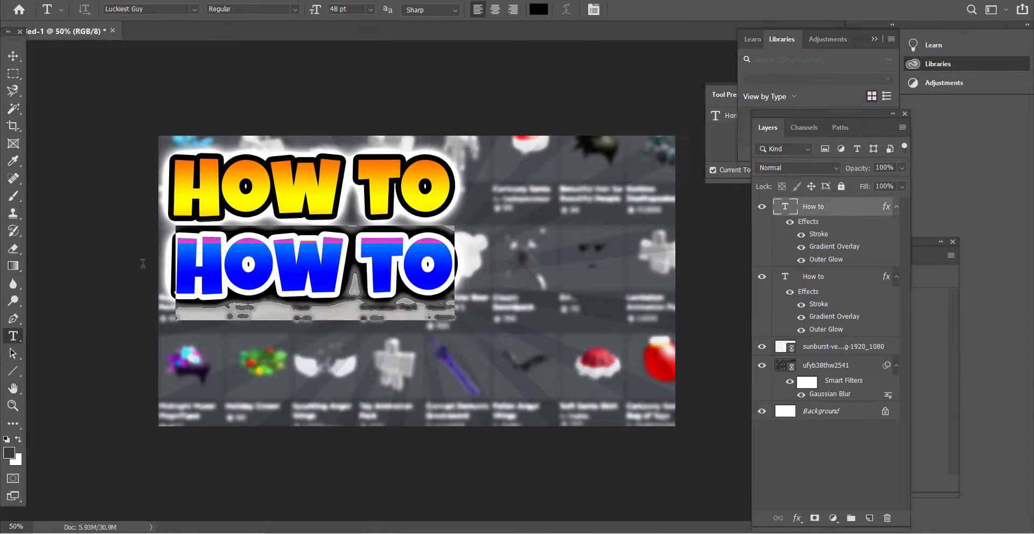
pyautogui.press('BackSpace')
pyautogui.write('MAKE')
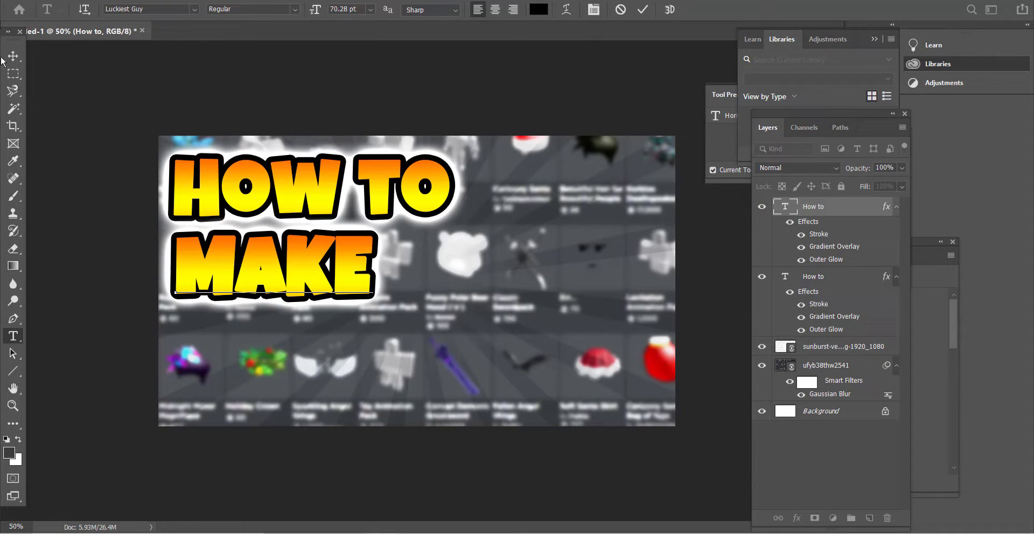
pyautogui.click(10, 61)
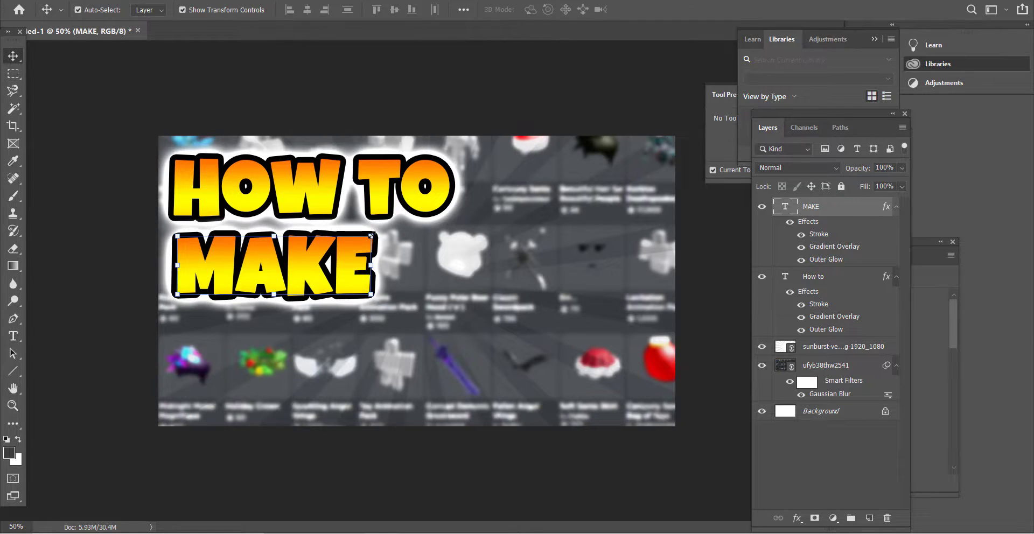
# Step: Enlarge MAKE to about 135% under HOW TO and duplicate it below
pyautogui.hotkey('ctrl', 't')
pyautogui.moveTo(372, 235); pyautogui.dragTo(474, 174)
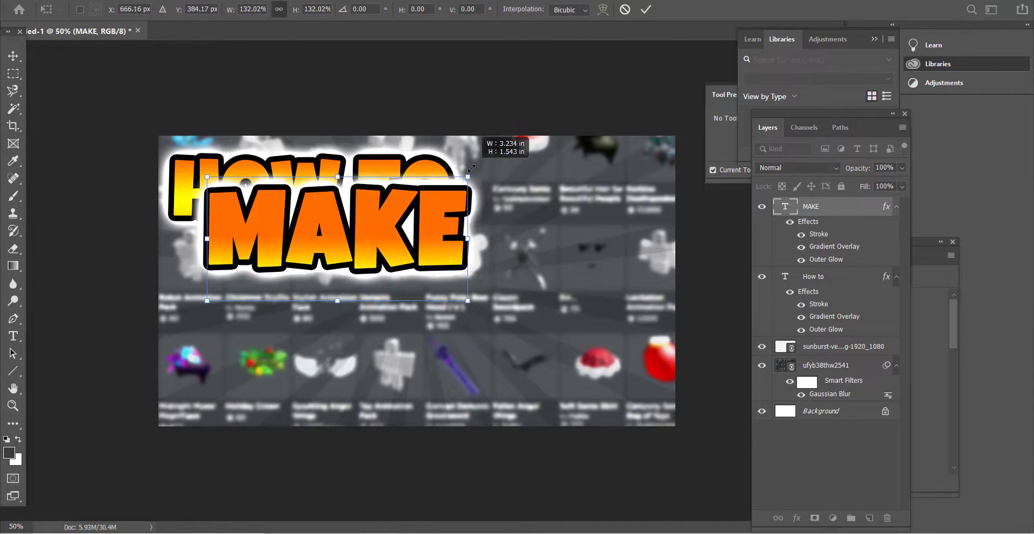
pyautogui.moveTo(405, 234); pyautogui.dragTo(369, 276)
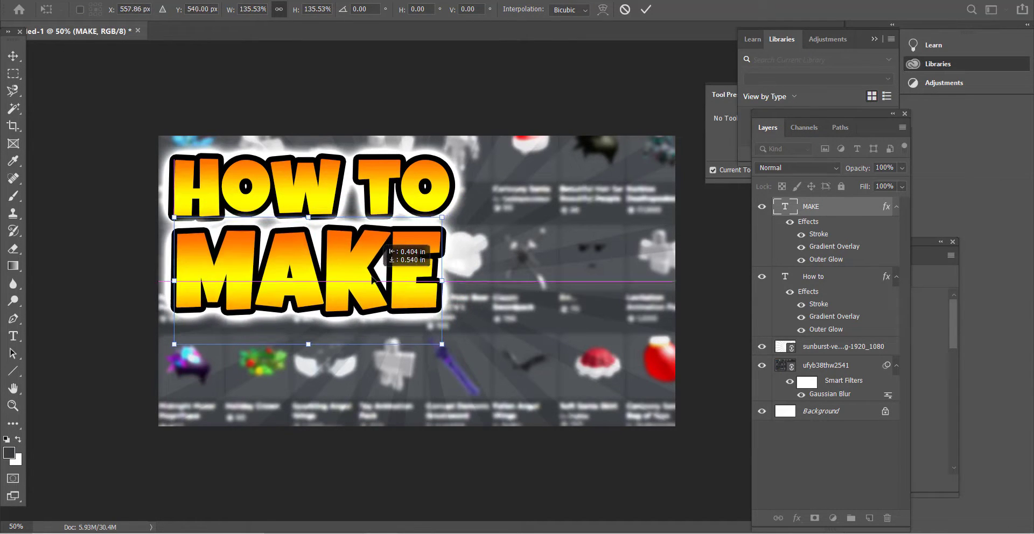
pyautogui.press('Return')
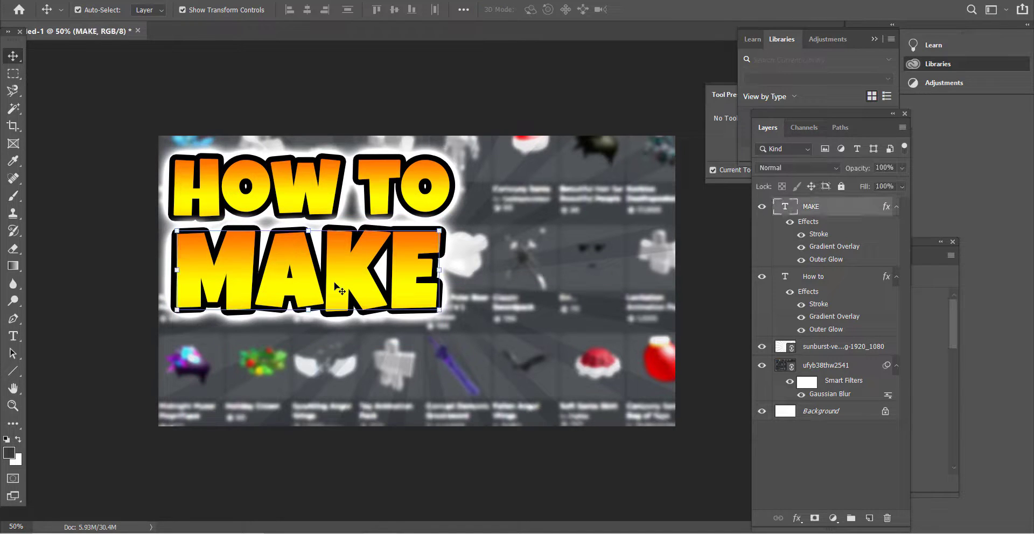
pyautogui.press('ctrl')
pyautogui.moveTo(369, 319); pyautogui.dragTo(305, 375)
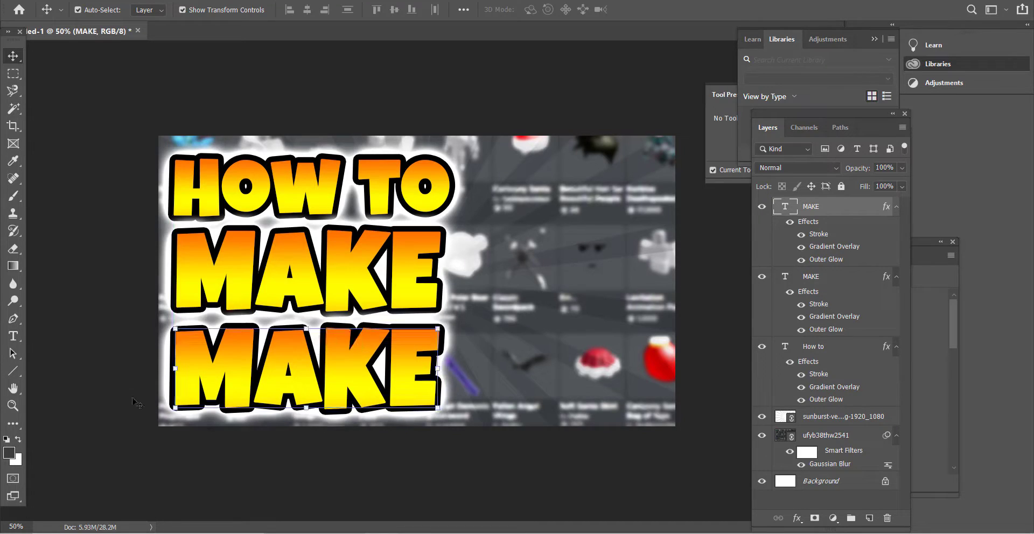
# Step: Retype the lower MAKE as THUMBNAILS and scale it down to about 47%
pyautogui.click(13, 336)
pyautogui.doubleClick(290, 381)
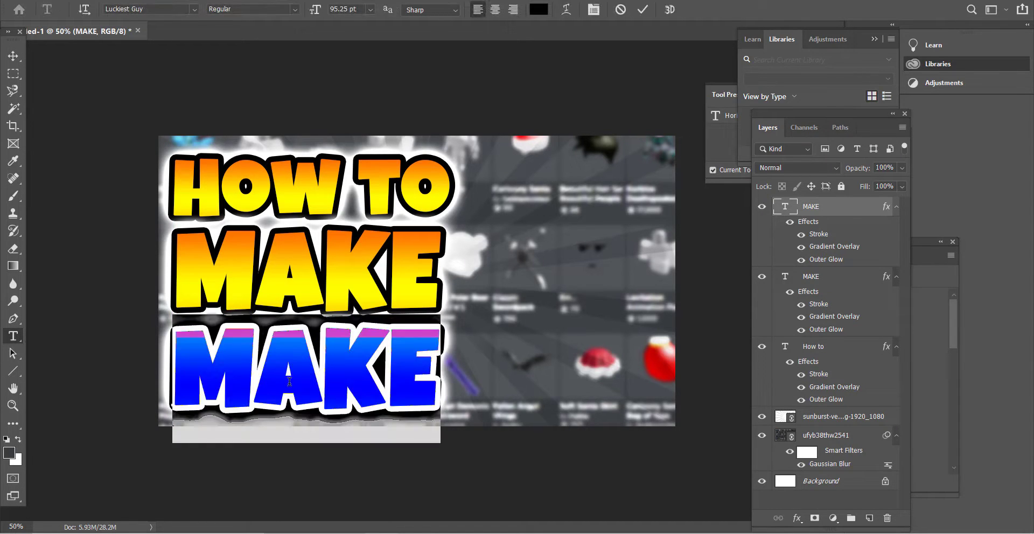
pyautogui.press('BackSpace')
pyautogui.write('THUM')
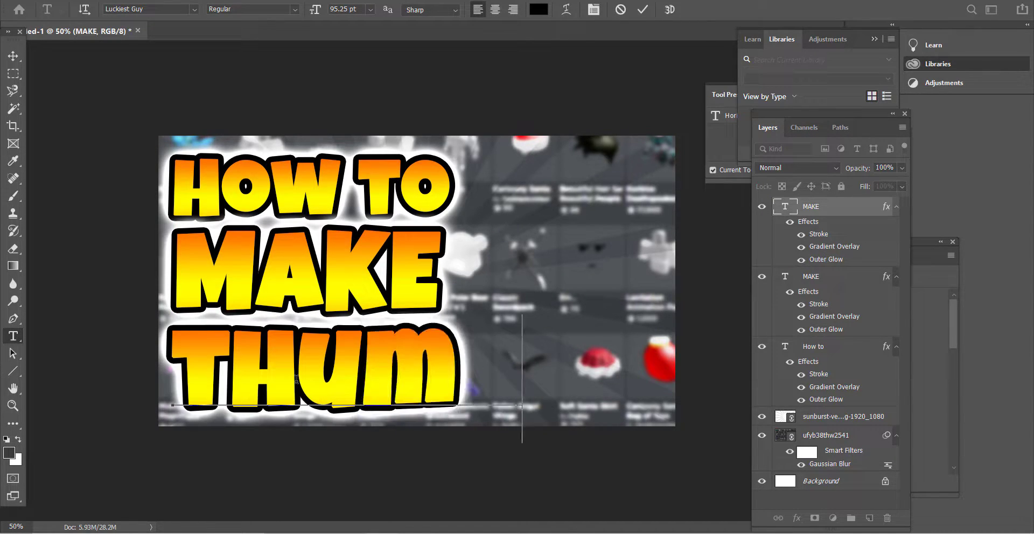
pyautogui.write('BNAIL')
pyautogui.click(17, 55)
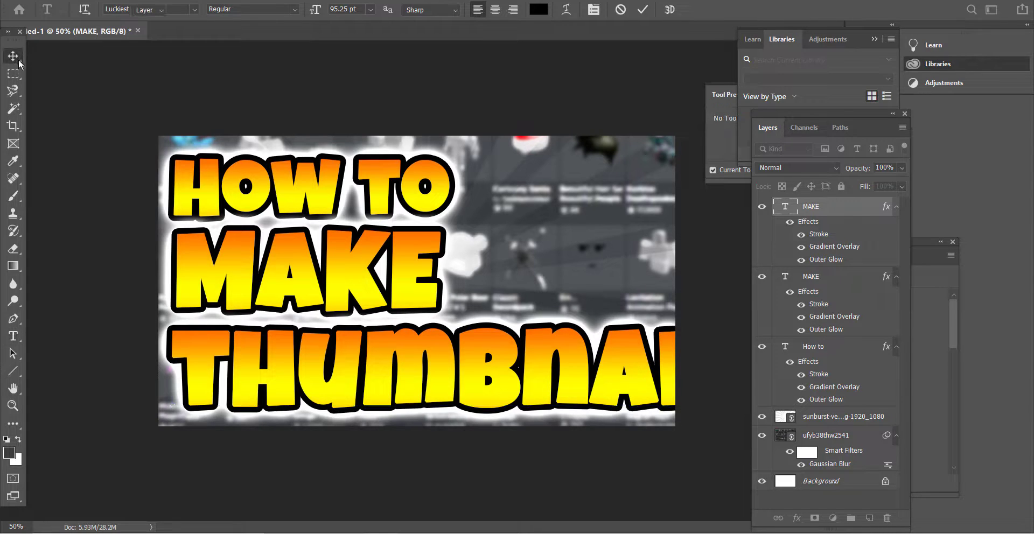
pyautogui.moveTo(173, 331); pyautogui.dragTo(463, 377)
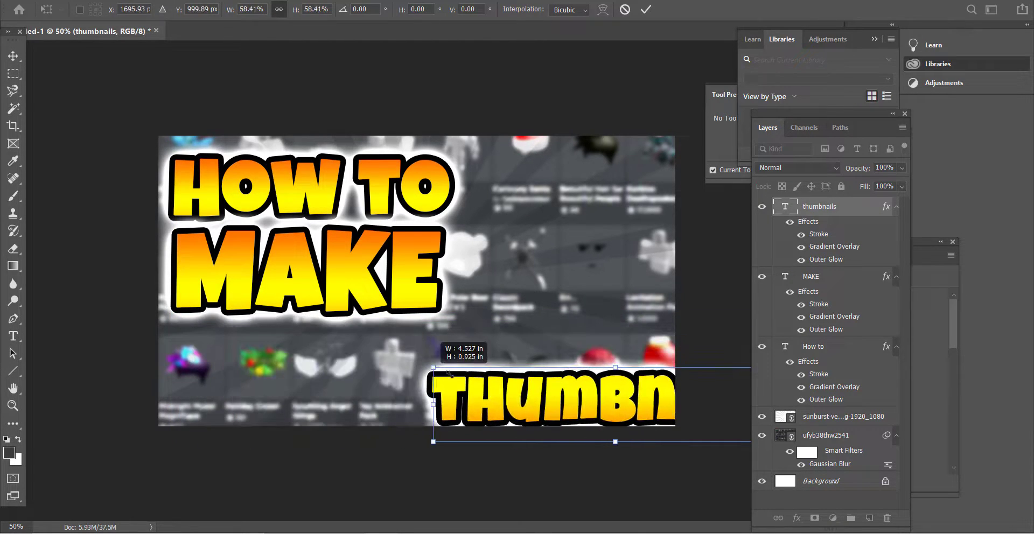
pyautogui.moveTo(598, 377)
pyautogui.mouseDown()
pyautogui.moveTo(308, 372)
pyautogui.moveTo(359, 331)
pyautogui.mouseUp()
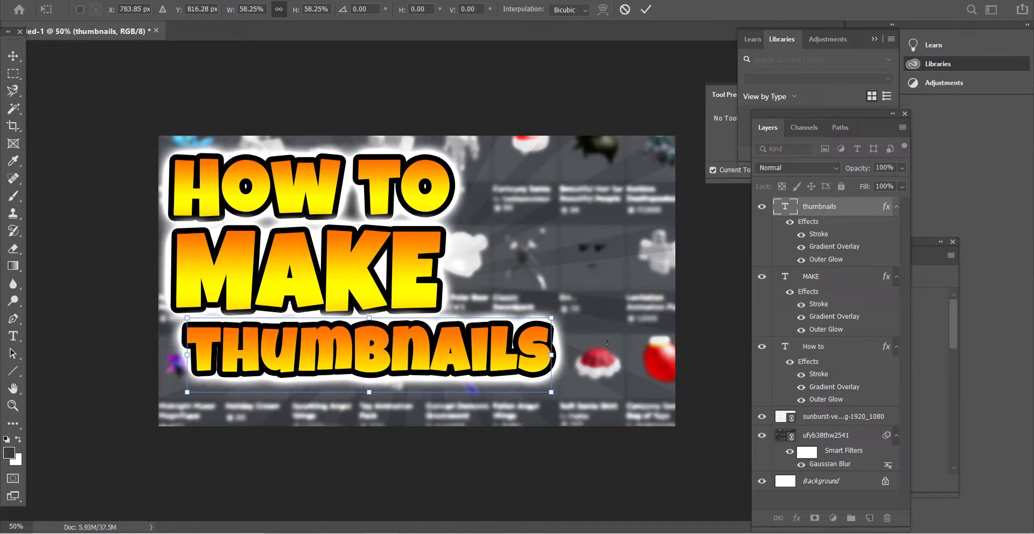
pyautogui.moveTo(550, 317); pyautogui.dragTo(481, 332)
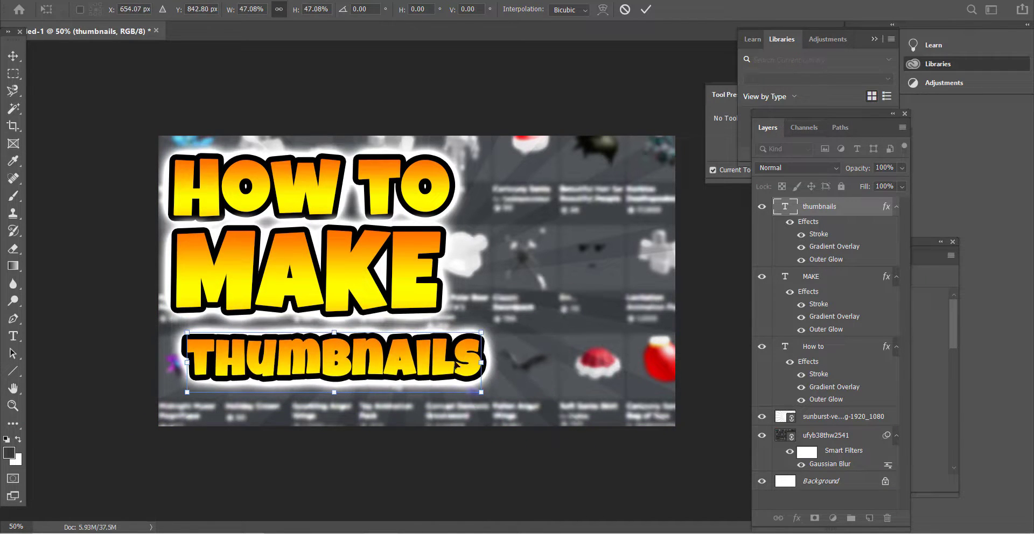
pyautogui.moveTo(424, 383)
pyautogui.mouseDown()
pyautogui.moveTo(354, 360)
pyautogui.moveTo(330, 377)
pyautogui.mouseUp()
pyautogui.press('Return')
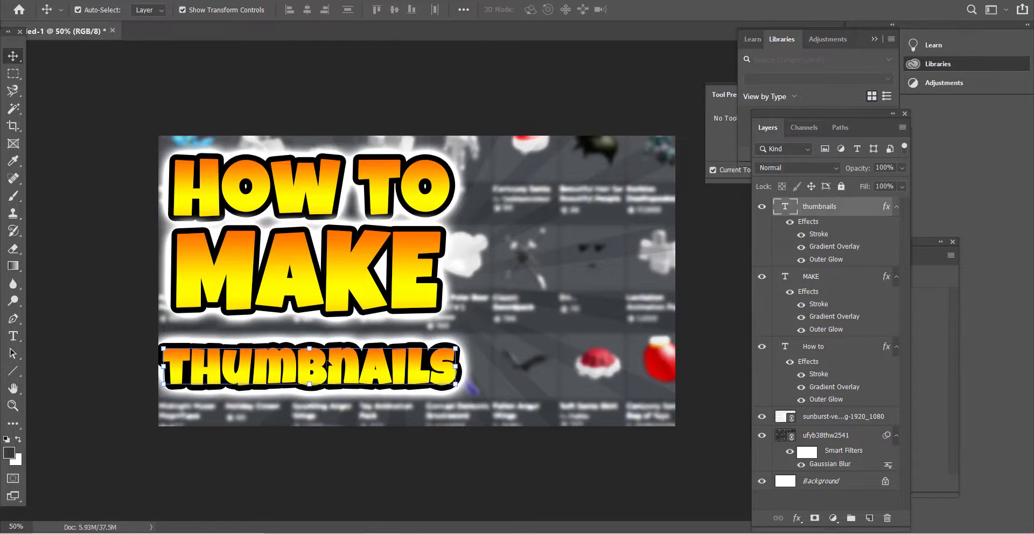
# Step: Shift the THUMBNAILS, MAKE and HOW TO lines down about 33–40 px
pyautogui.click(340, 288)
pyautogui.moveTo(340, 288); pyautogui.dragTo(339, 310)
pyautogui.moveTo(336, 200); pyautogui.dragTo(336, 219)
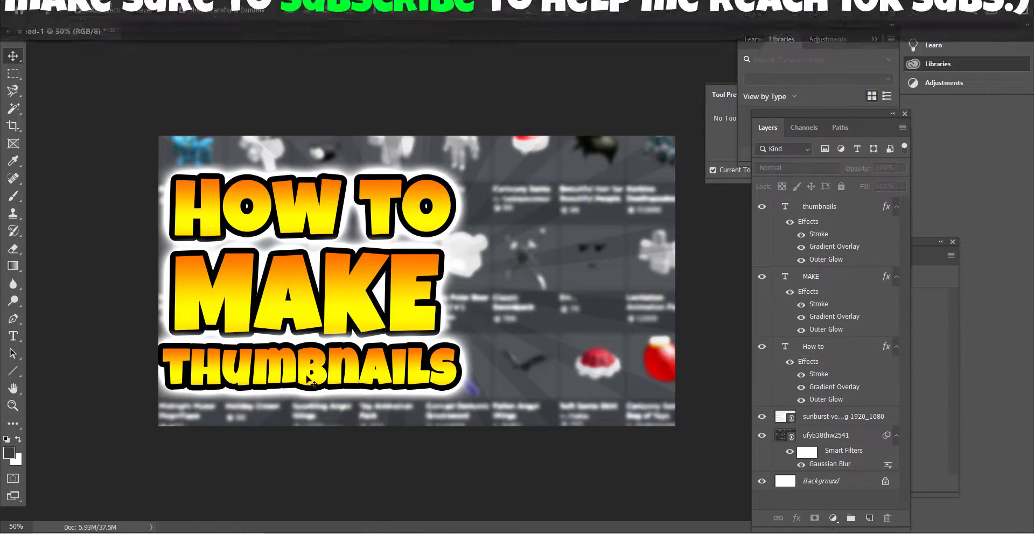
pyautogui.moveTo(311, 377); pyautogui.dragTo(314, 377)
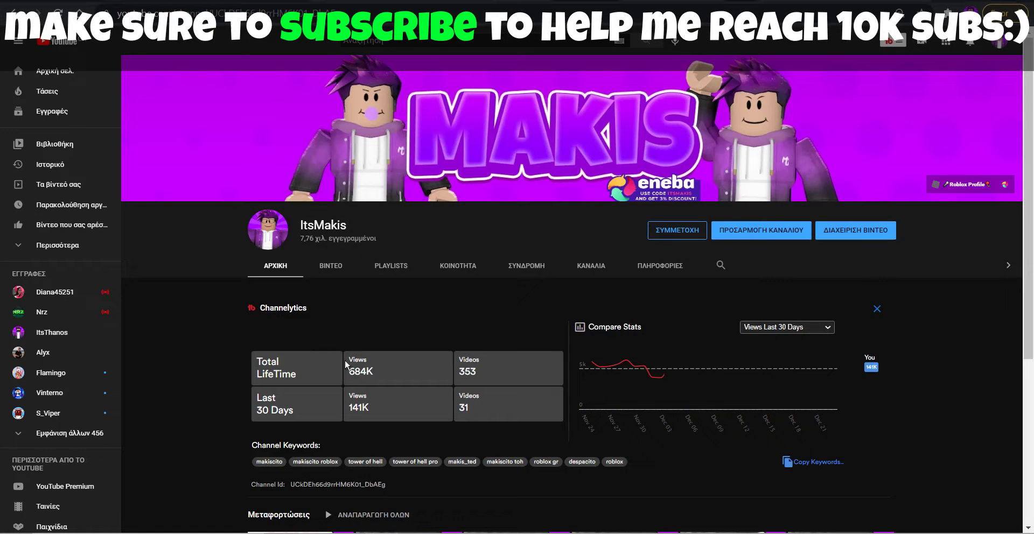
pyautogui.scroll(-3, 255, 400)
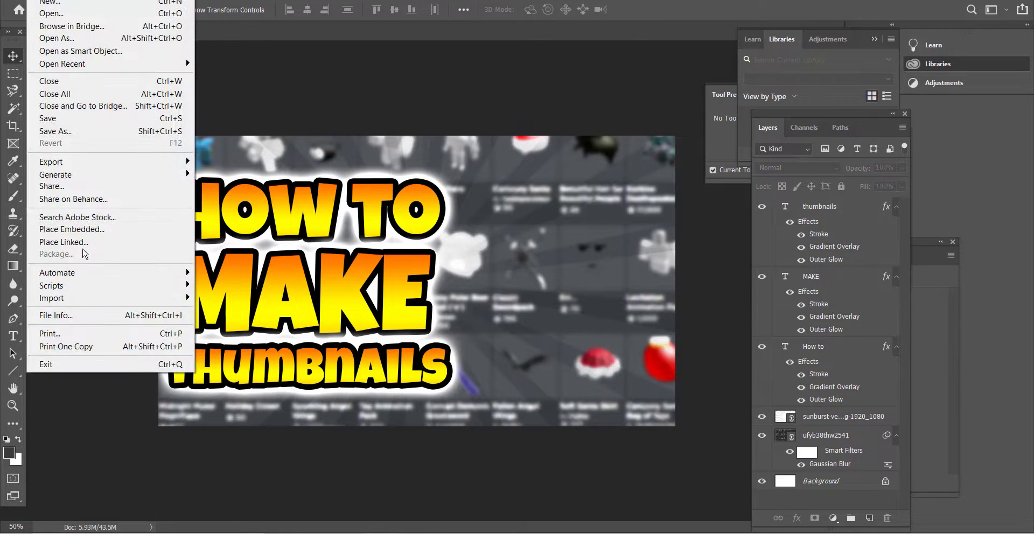
# Step: Place the itsmakous avatar image, scaled to about 39% and moved right
pyautogui.click(86, 248)
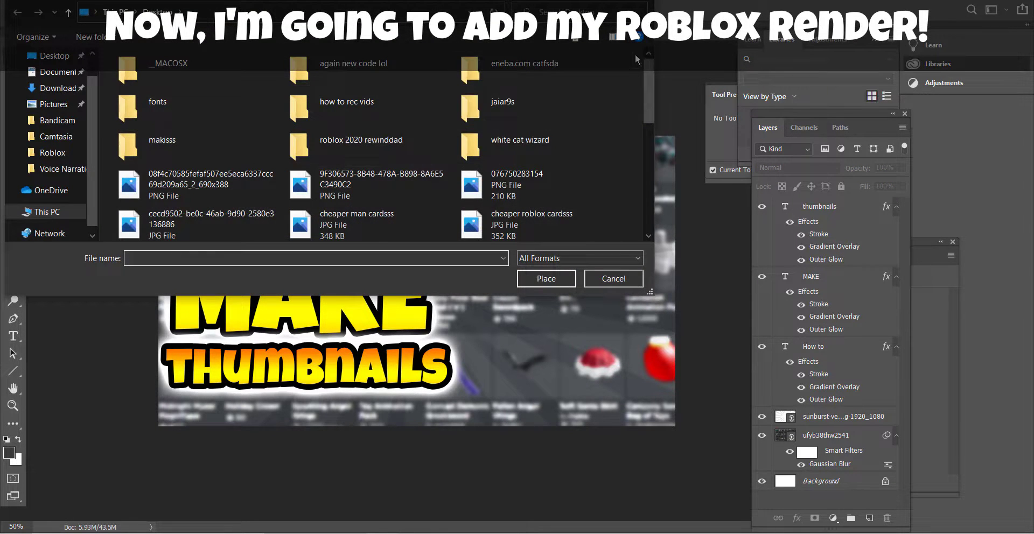
pyautogui.scroll(-5, 638, 141)
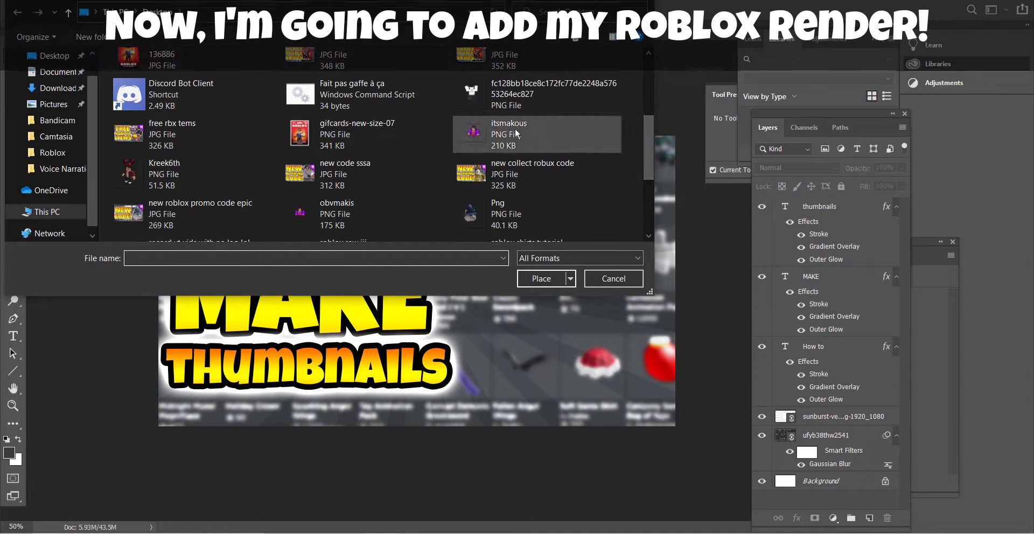
pyautogui.click(593, 134)
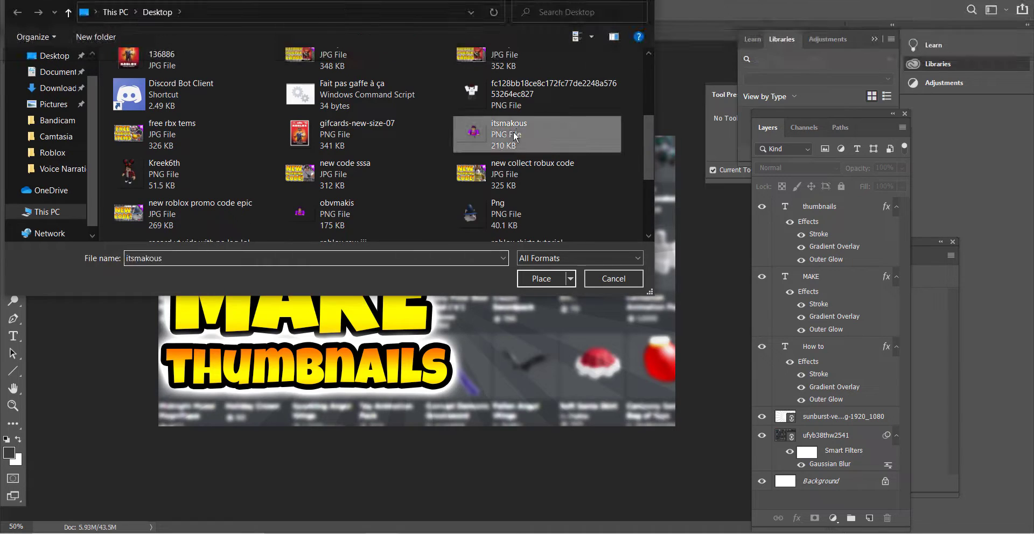
pyautogui.click(547, 282)
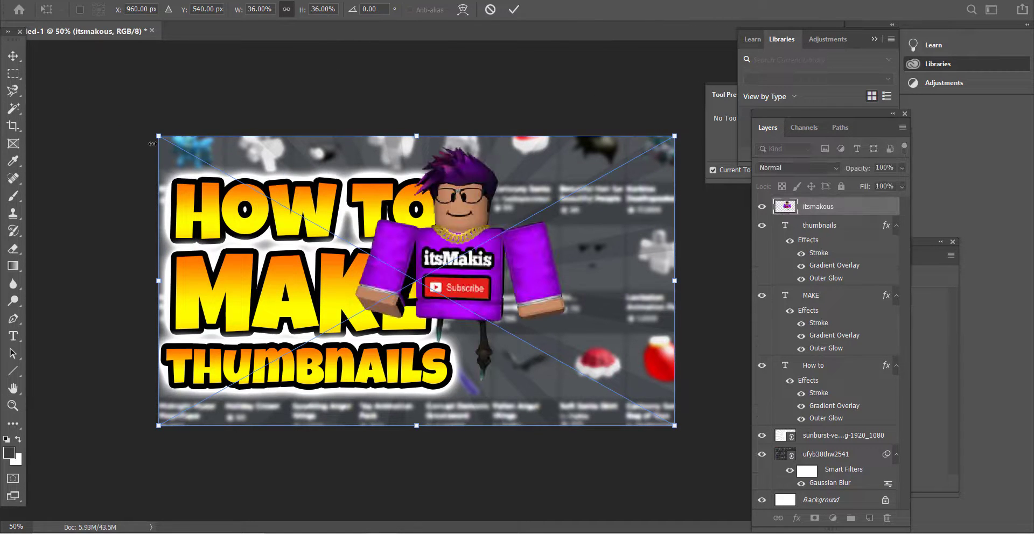
pyautogui.moveTo(158, 134); pyautogui.dragTo(45, 79)
pyautogui.moveTo(565, 328); pyautogui.dragTo(472, 278)
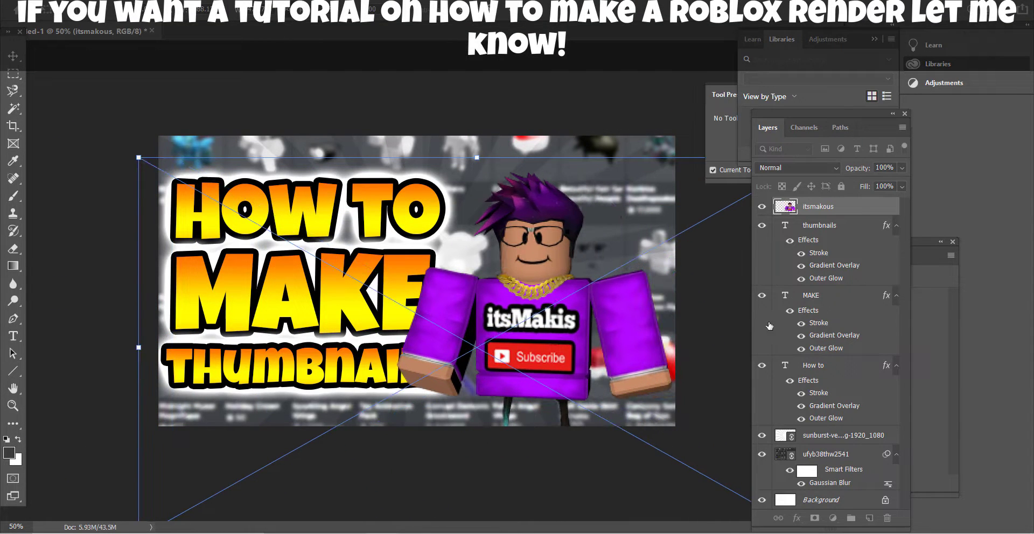
# Step: Move the avatar layer beneath the text layers and enlarge it at the right
pyautogui.moveTo(823, 218)
pyautogui.mouseDown()
pyautogui.moveTo(819, 439)
pyautogui.moveTo(821, 408)
pyautogui.mouseUp()
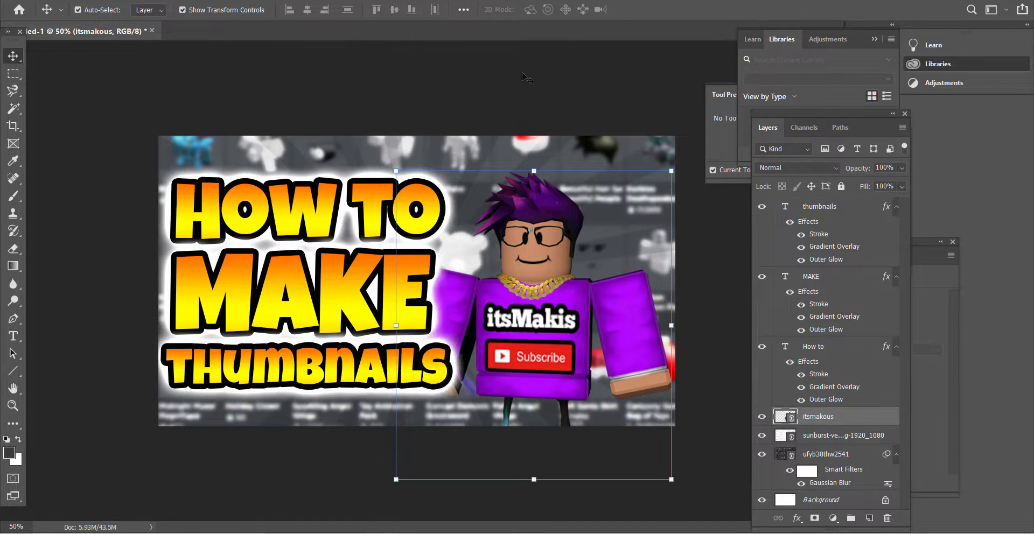
pyautogui.moveTo(537, 216); pyautogui.dragTo(532, 200)
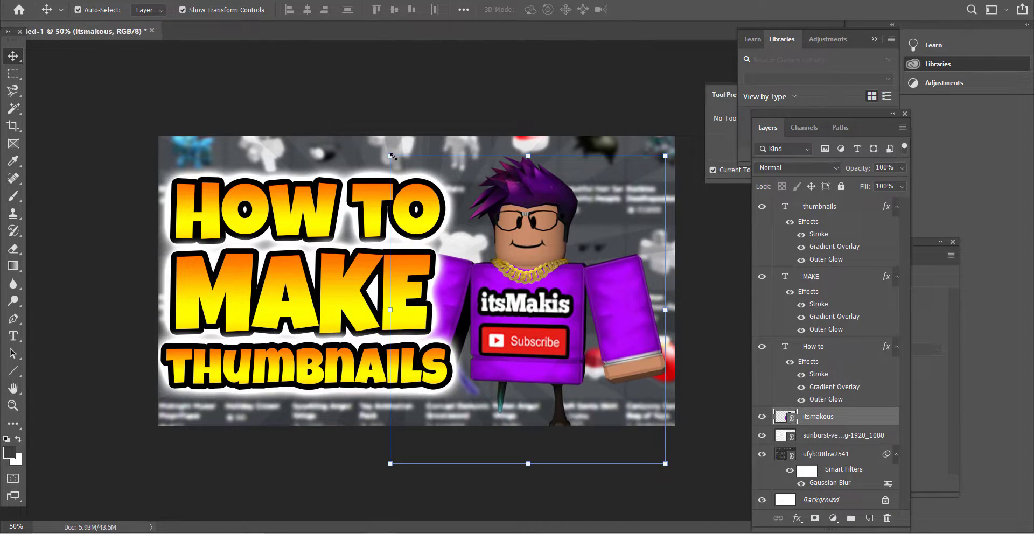
pyautogui.moveTo(391, 157)
pyautogui.mouseDown()
pyautogui.moveTo(134, 152)
pyautogui.moveTo(50, 97)
pyautogui.mouseUp()
pyautogui.moveTo(470, 322)
pyautogui.mouseDown()
pyautogui.moveTo(545, 340)
pyautogui.moveTo(519, 348)
pyautogui.mouseUp()
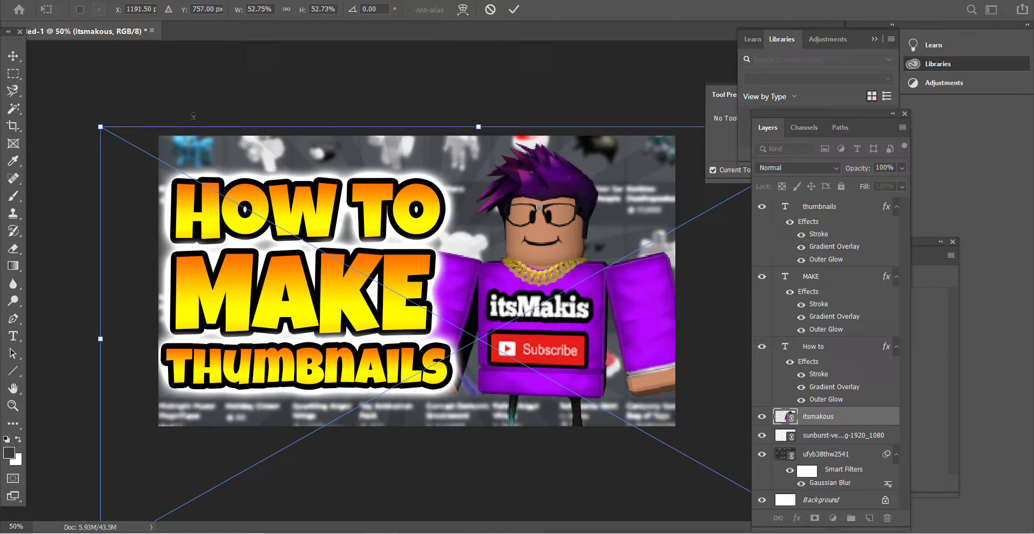
pyautogui.click(216, 103)
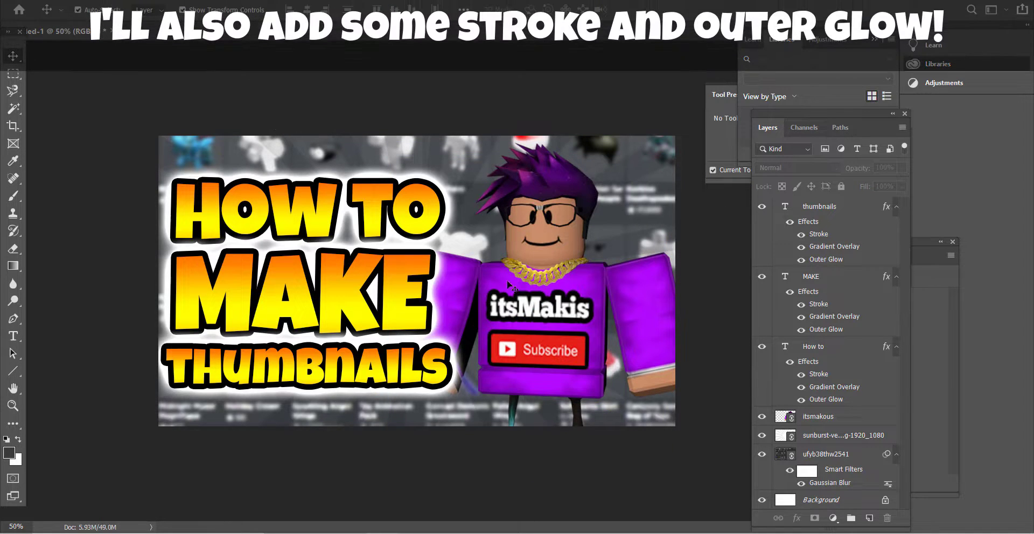
# Step: Give the itsmakous avatar layer an 8 px stroke outline
pyautogui.click(813, 416)
pyautogui.rightClick(811, 417)
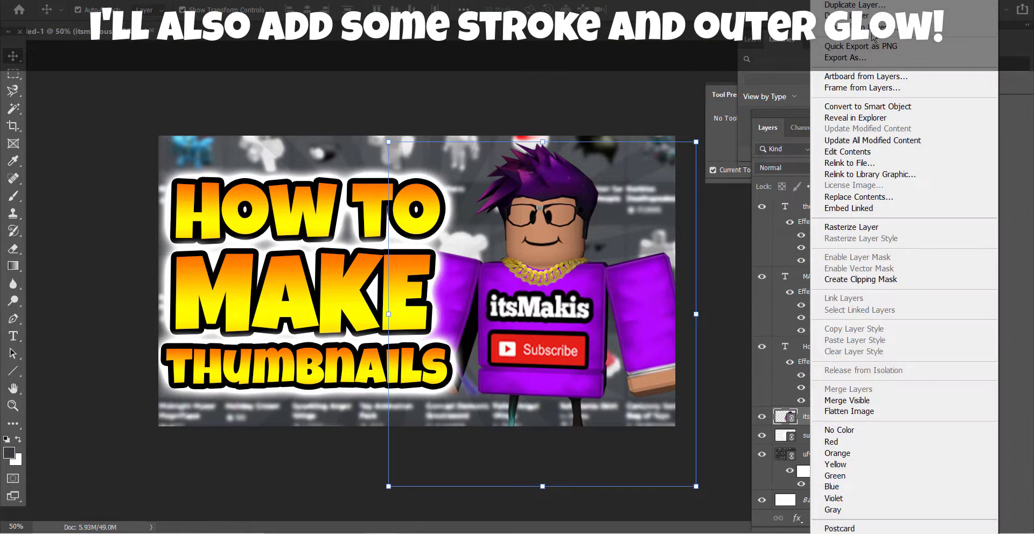
pyautogui.press('Escape')
pyautogui.doubleClick(840, 416)
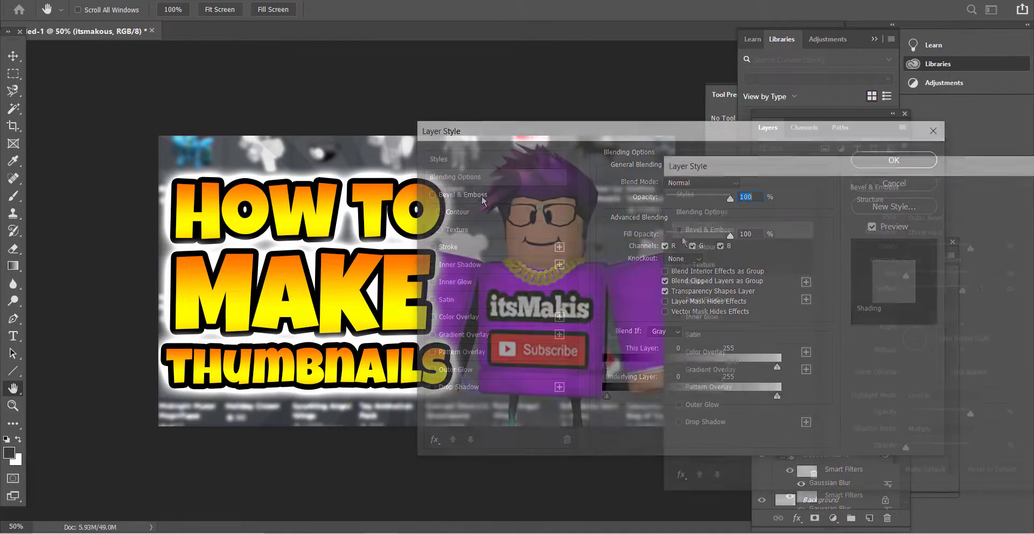
pyautogui.click(706, 286)
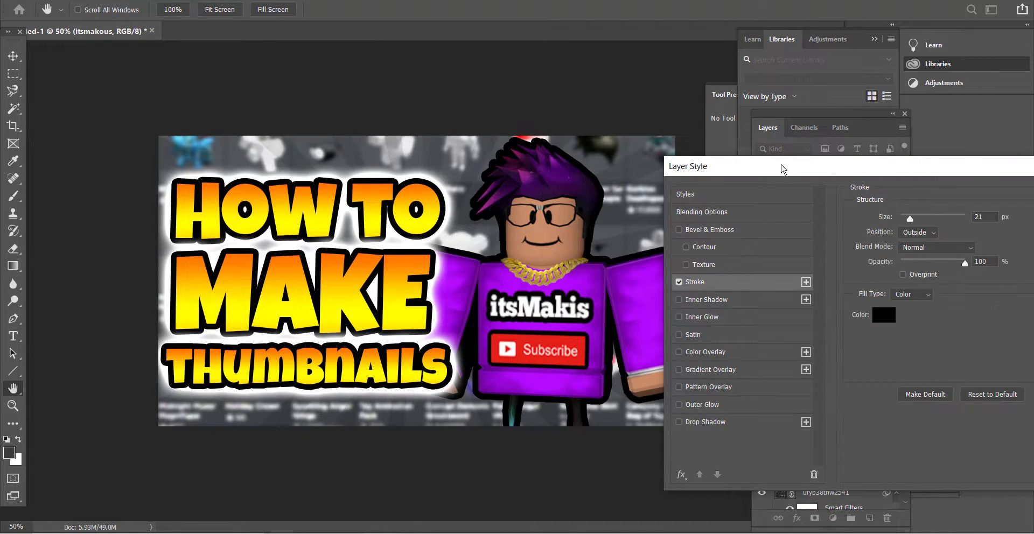
pyautogui.moveTo(781, 167)
pyautogui.mouseDown()
pyautogui.moveTo(892, 219)
pyautogui.moveTo(743, 185)
pyautogui.mouseUp()
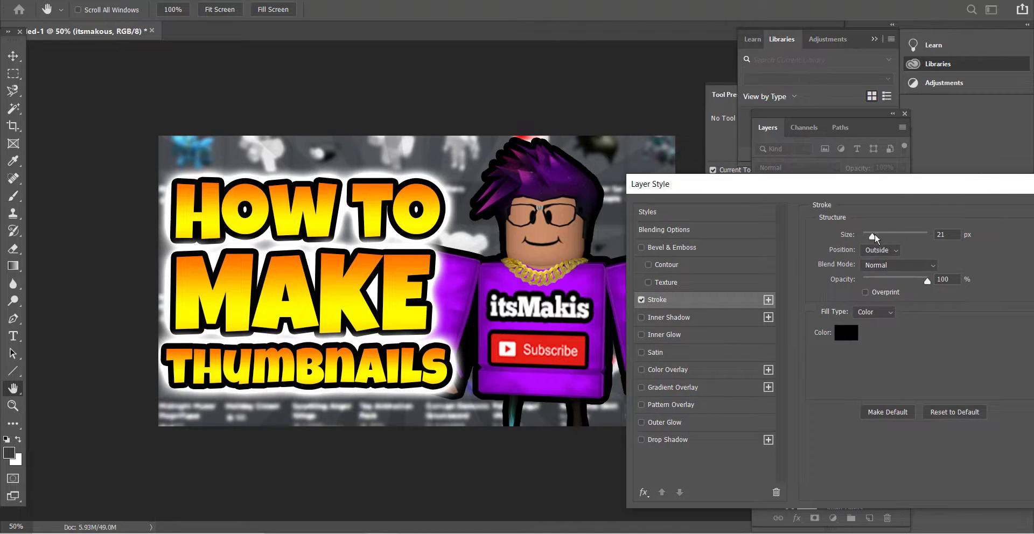
pyautogui.moveTo(874, 236); pyautogui.dragTo(870, 239)
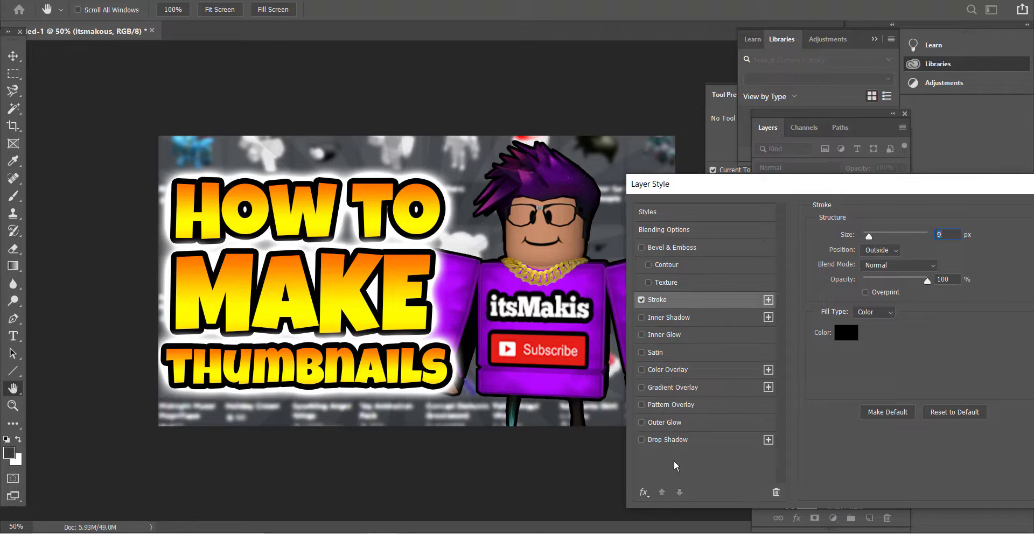
# Step: Add a white outer glow of size 49 px to the avatar
pyautogui.click(665, 422)
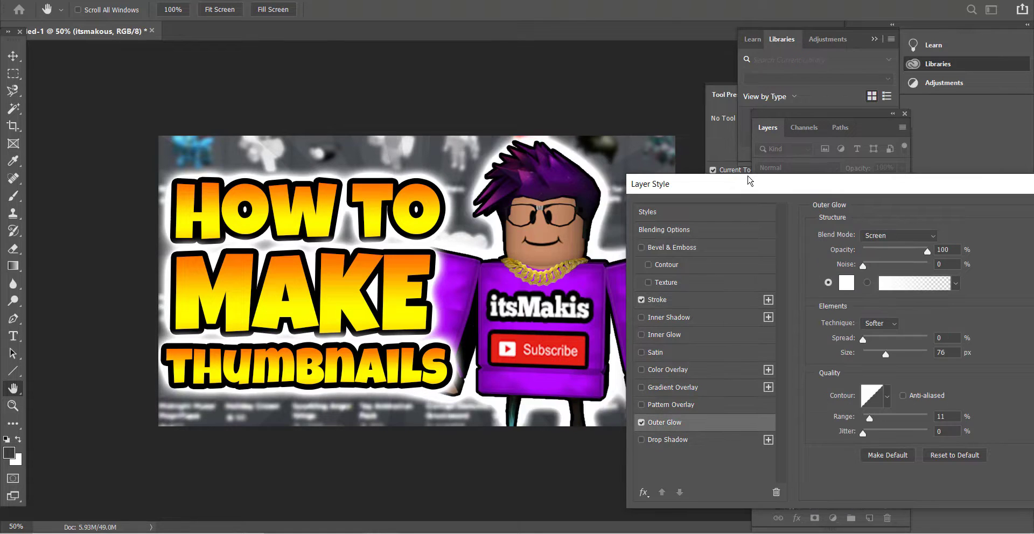
pyautogui.moveTo(747, 186)
pyautogui.mouseDown()
pyautogui.moveTo(785, 143)
pyautogui.moveTo(695, 139)
pyautogui.mouseUp()
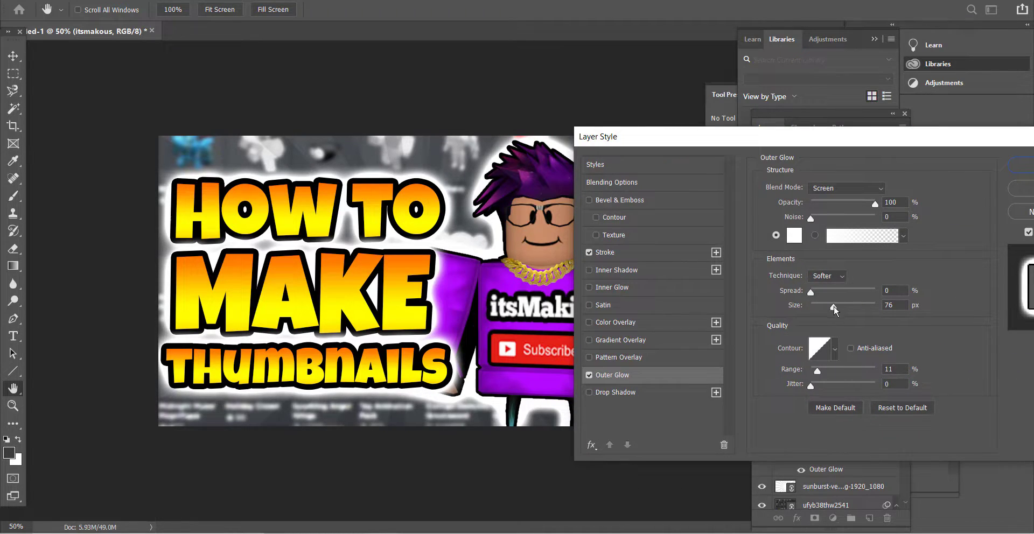
pyautogui.moveTo(833, 307); pyautogui.dragTo(828, 308)
pyautogui.moveTo(754, 129)
pyautogui.mouseDown()
pyautogui.moveTo(856, 120)
pyautogui.moveTo(776, 136)
pyautogui.moveTo(796, 214)
pyautogui.mouseUp()
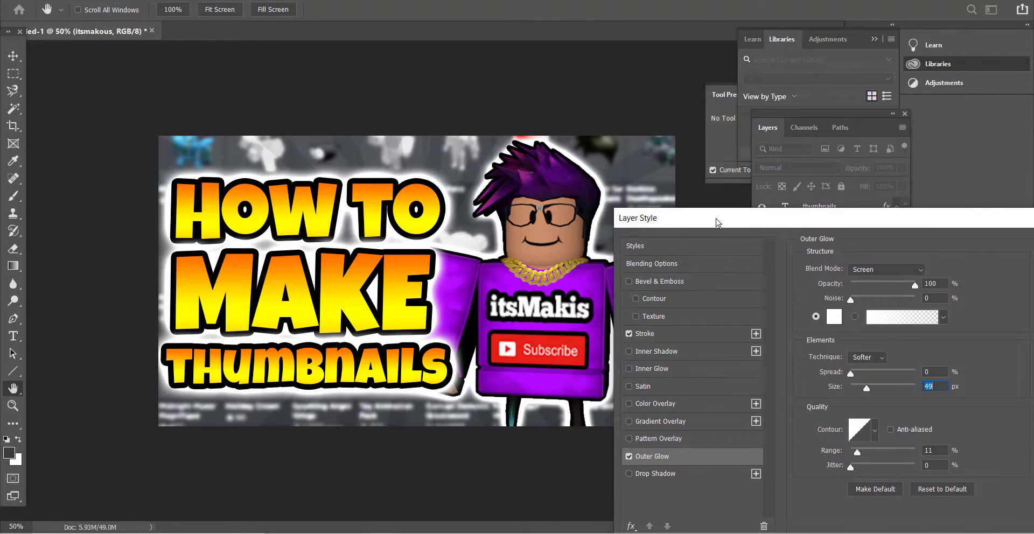
pyautogui.moveTo(716, 222)
pyautogui.mouseDown()
pyautogui.moveTo(708, 206)
pyautogui.moveTo(871, 161)
pyautogui.moveTo(876, 148)
pyautogui.mouseUp()
# Step: Add a satin effect, leaving inner shadow off, and apply the layer style
pyautogui.click(670, 334)
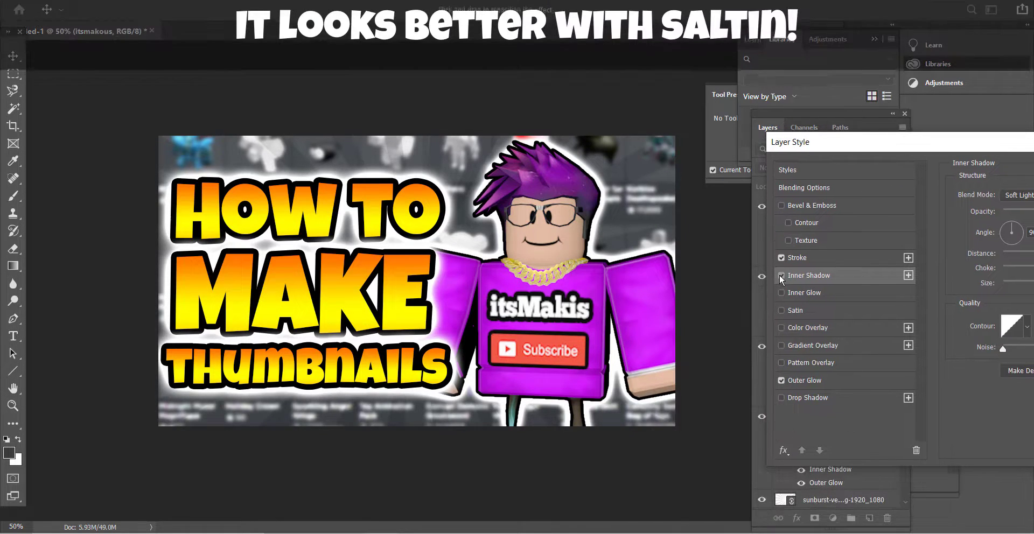
pyautogui.click(781, 275)
pyautogui.click(781, 310)
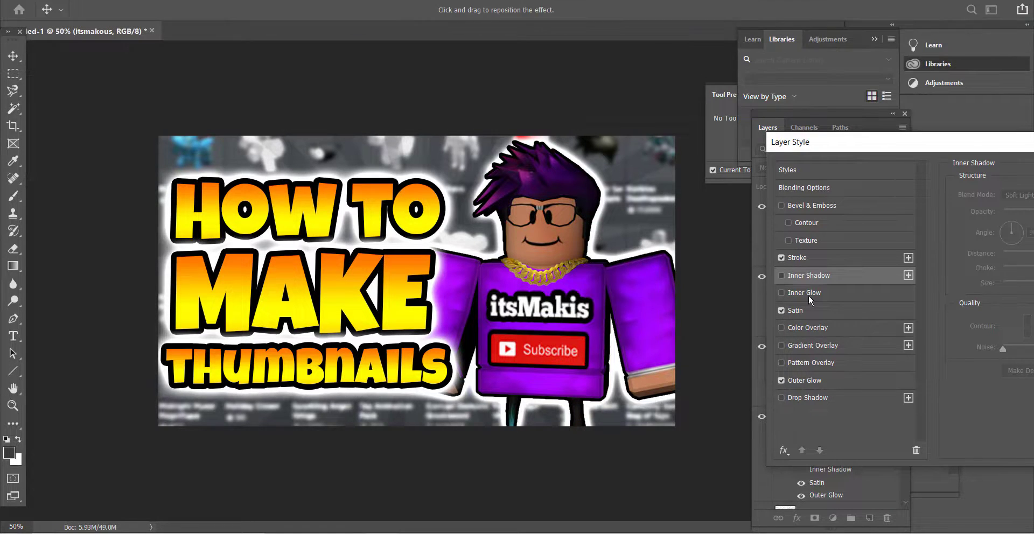
pyautogui.moveTo(922, 146); pyautogui.dragTo(421, 172)
pyautogui.click(764, 198)
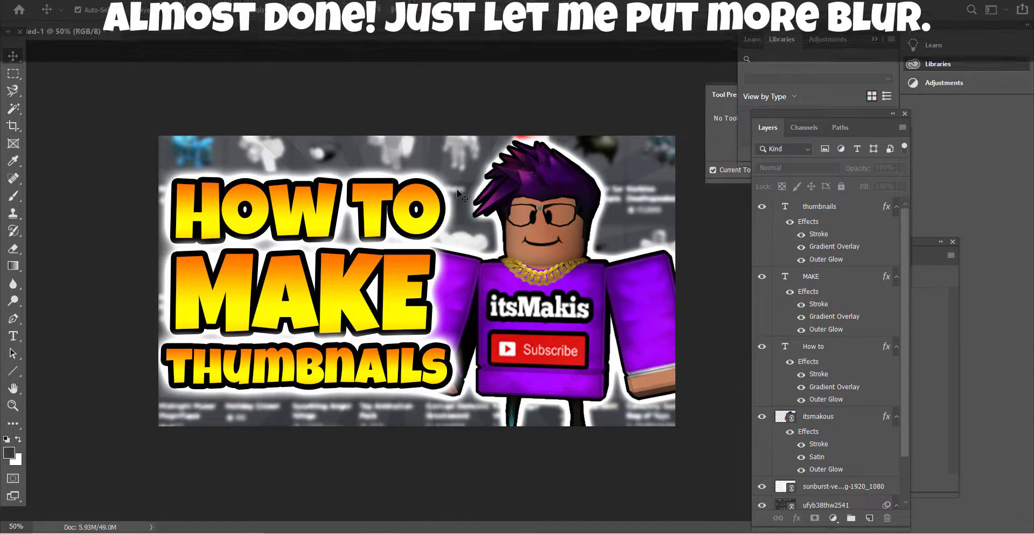
# Step: Apply another 7.0 px Gaussian Blur to the catalog background layer
pyautogui.click(668, 212)
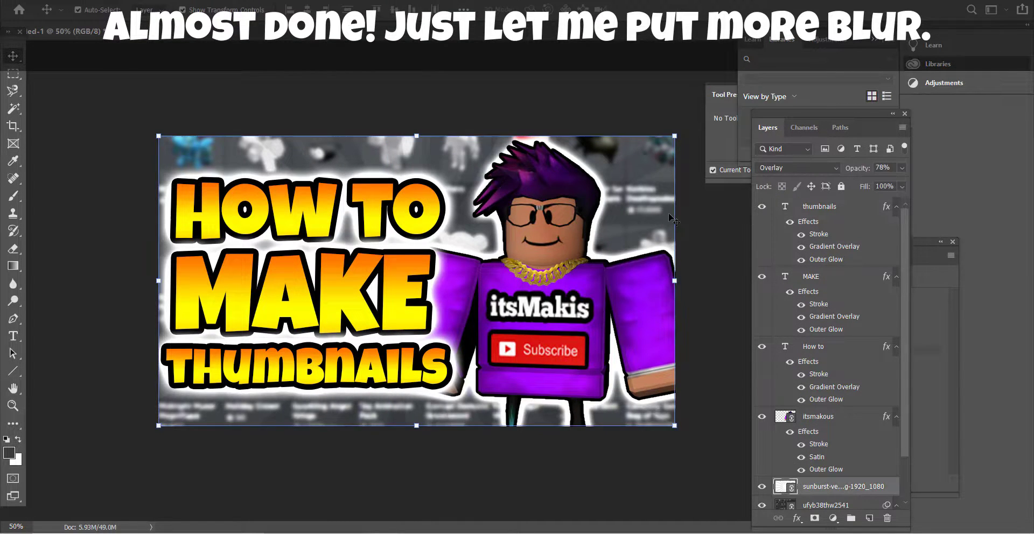
pyautogui.scroll(-2, 820, 493)
pyautogui.click(807, 454)
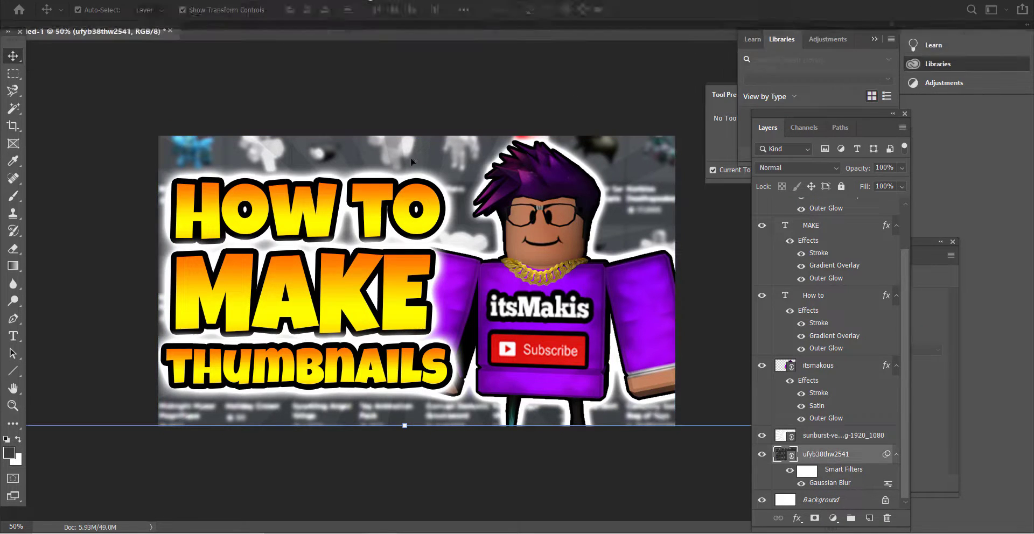
pyautogui.click(210, 1)
pyautogui.moveTo(212, 118)
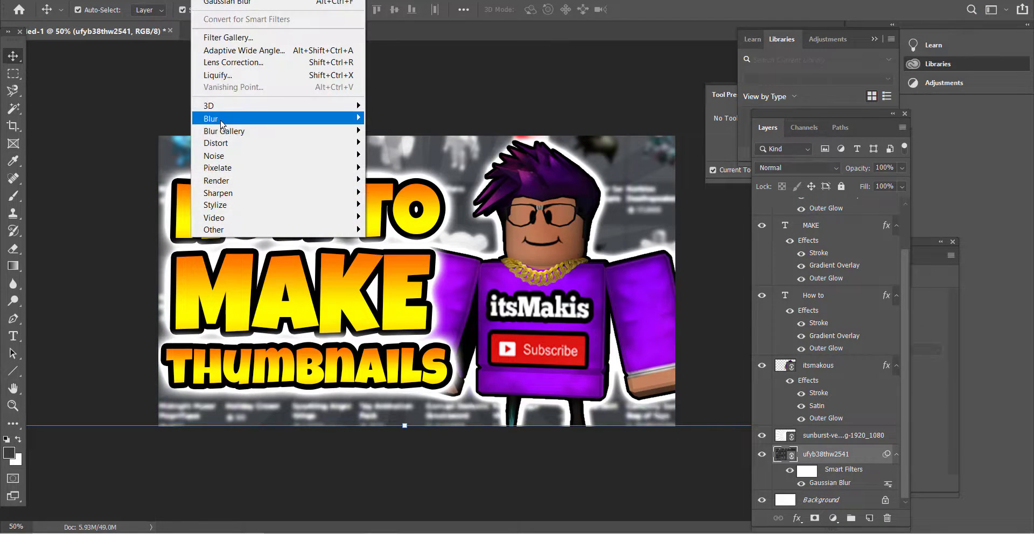
pyautogui.click(415, 167)
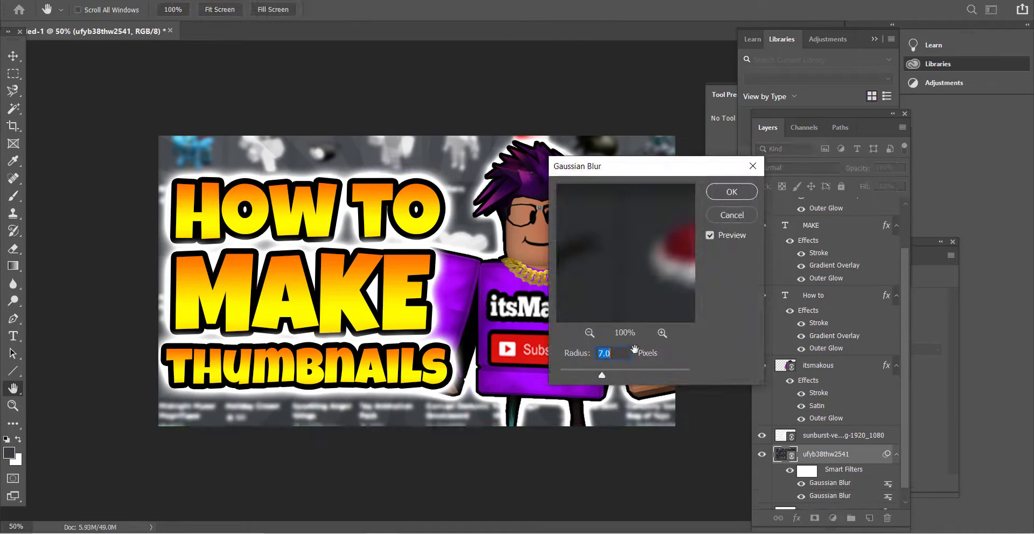
pyautogui.click(730, 193)
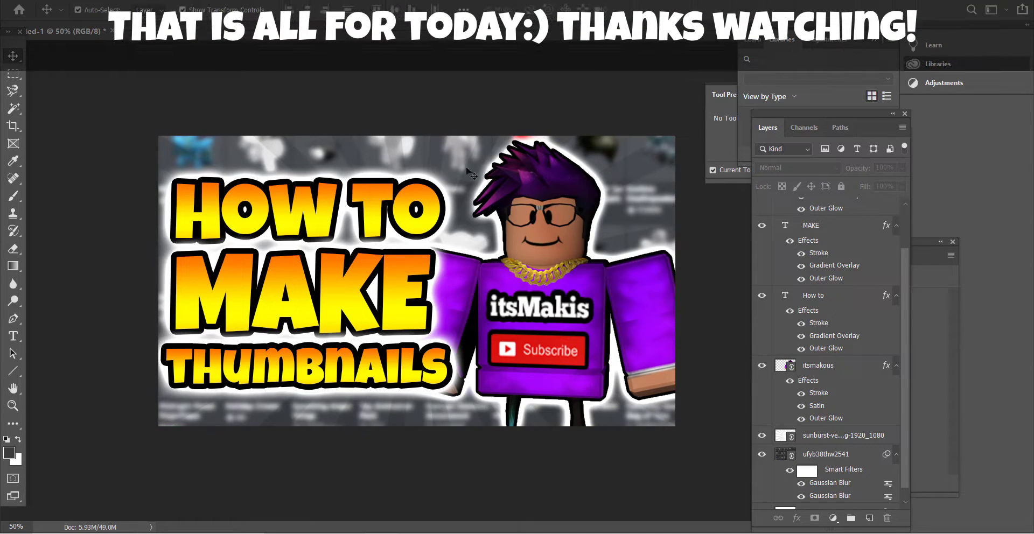
pyautogui.click(849, 435)
# Step: Raise the sunburst layer's opacity to 100%, keeping Overlay blending
pyautogui.rightClick(845, 440)
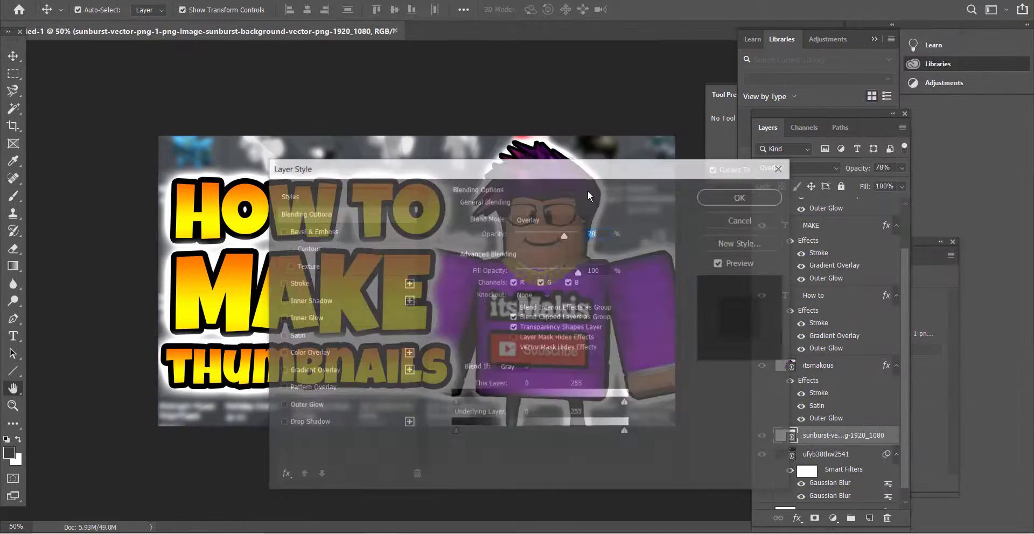
pyautogui.hotkey('shift', 'Up')
pyautogui.hotkey('shift', 'Up')
pyautogui.hotkey('shift', 'Up')
pyautogui.moveTo(558, 166)
pyautogui.mouseDown()
pyautogui.moveTo(870, 105)
pyautogui.moveTo(712, 188)
pyautogui.mouseUp()
pyautogui.press('Return')
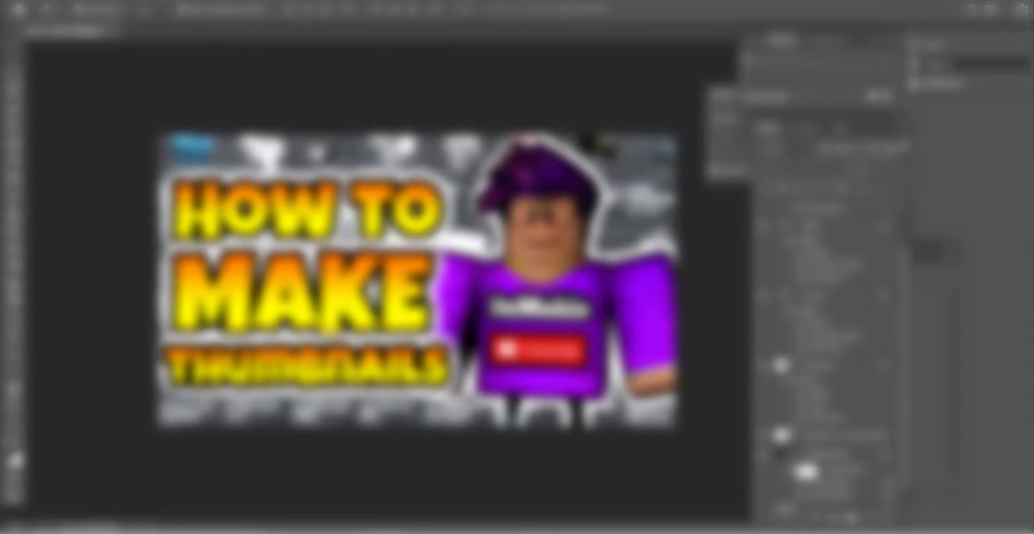
# Step: Bring up the file browser from the File menu to open a file
pyautogui.click(37, 8)
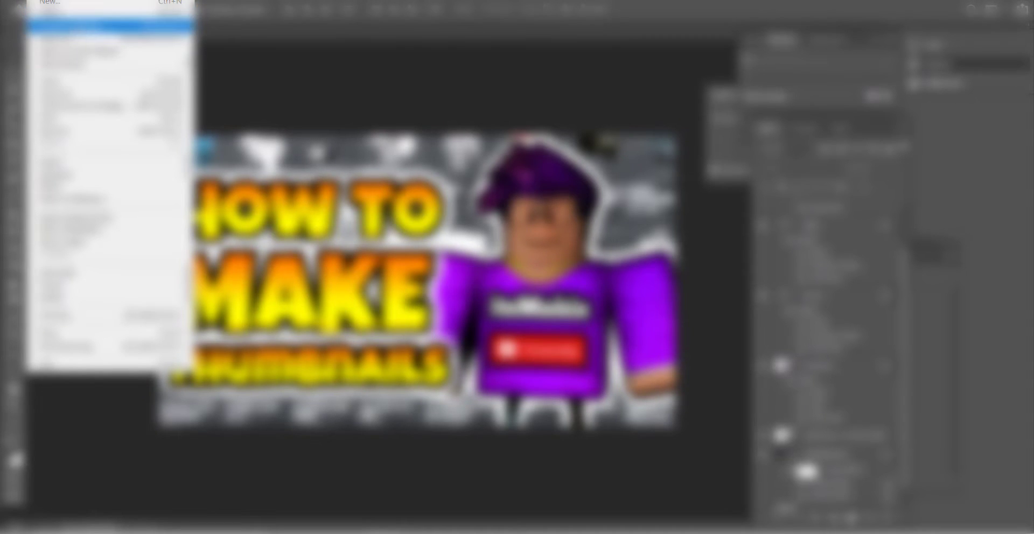
pyautogui.click(108, 14)
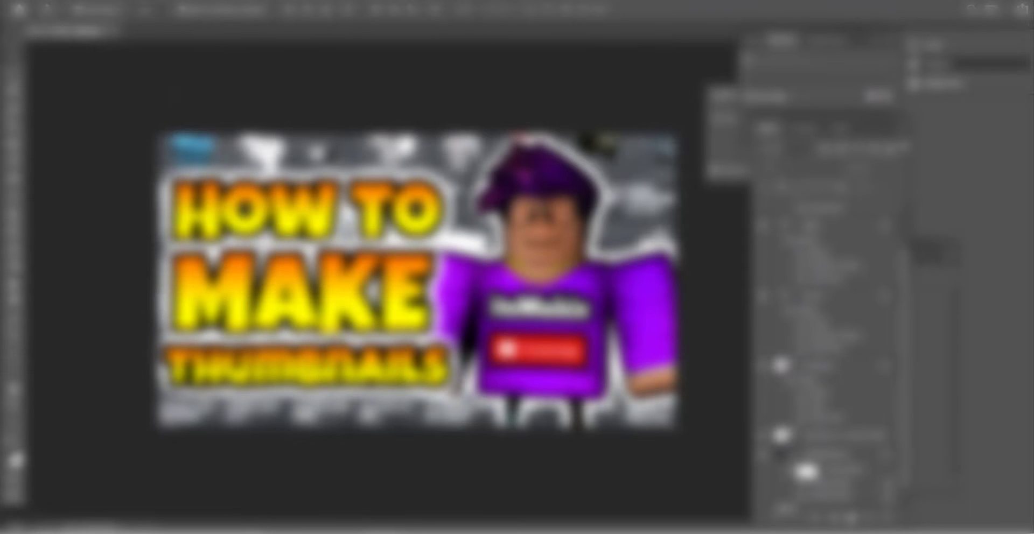
pyautogui.hotkey('alt', 'f')
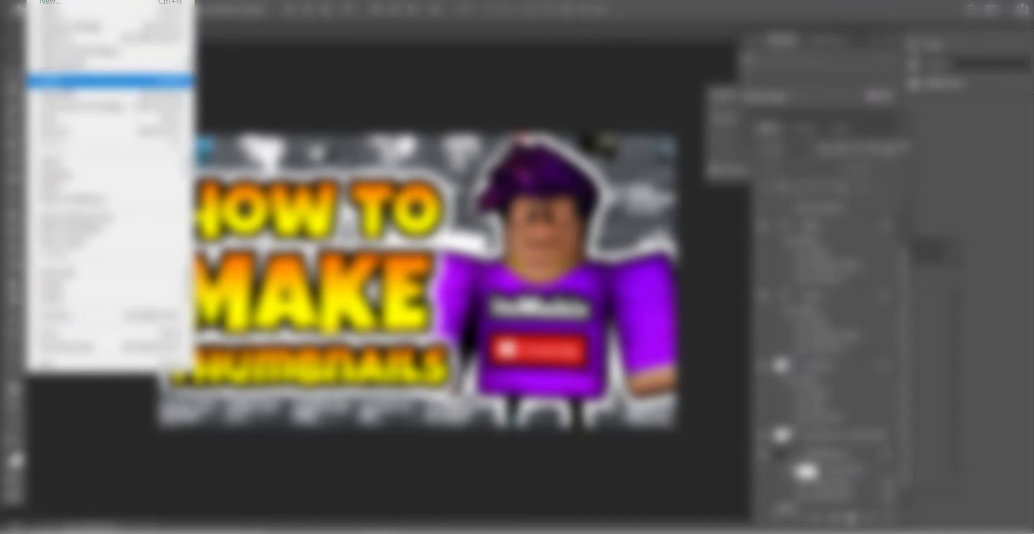